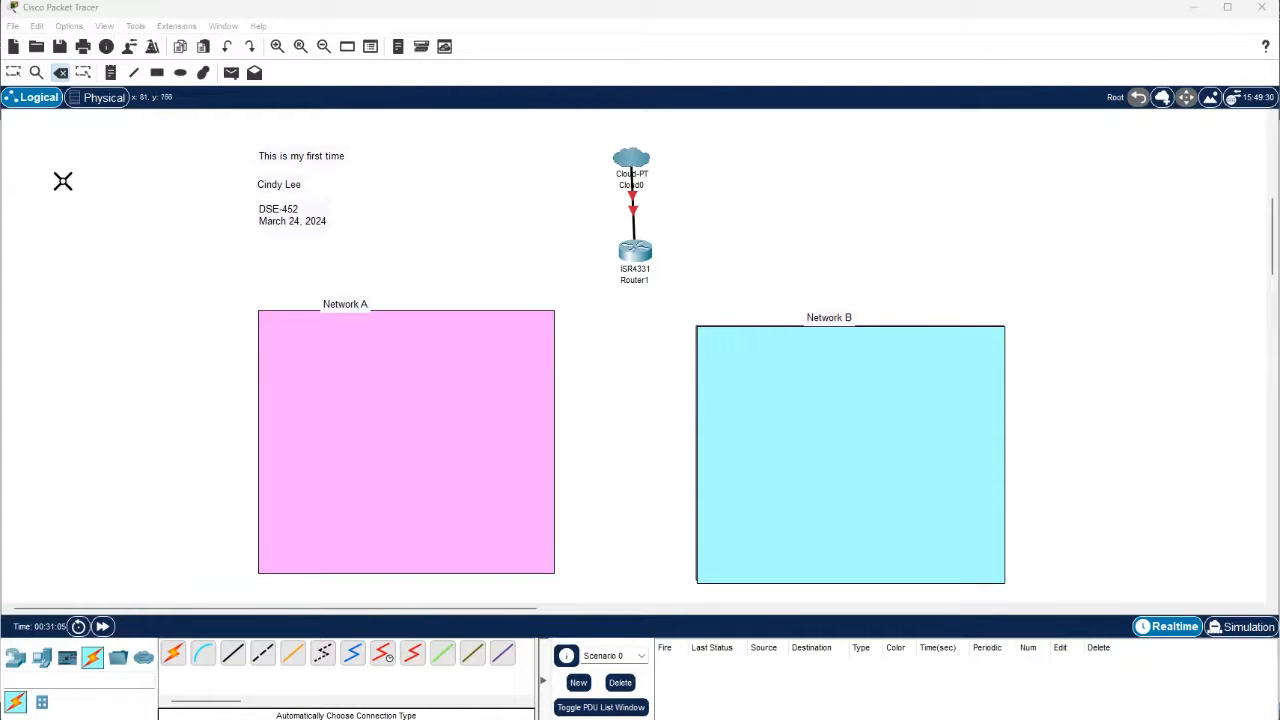
Move the pink Network A rectangle slightly down and to the right.
left_click(17, 80)
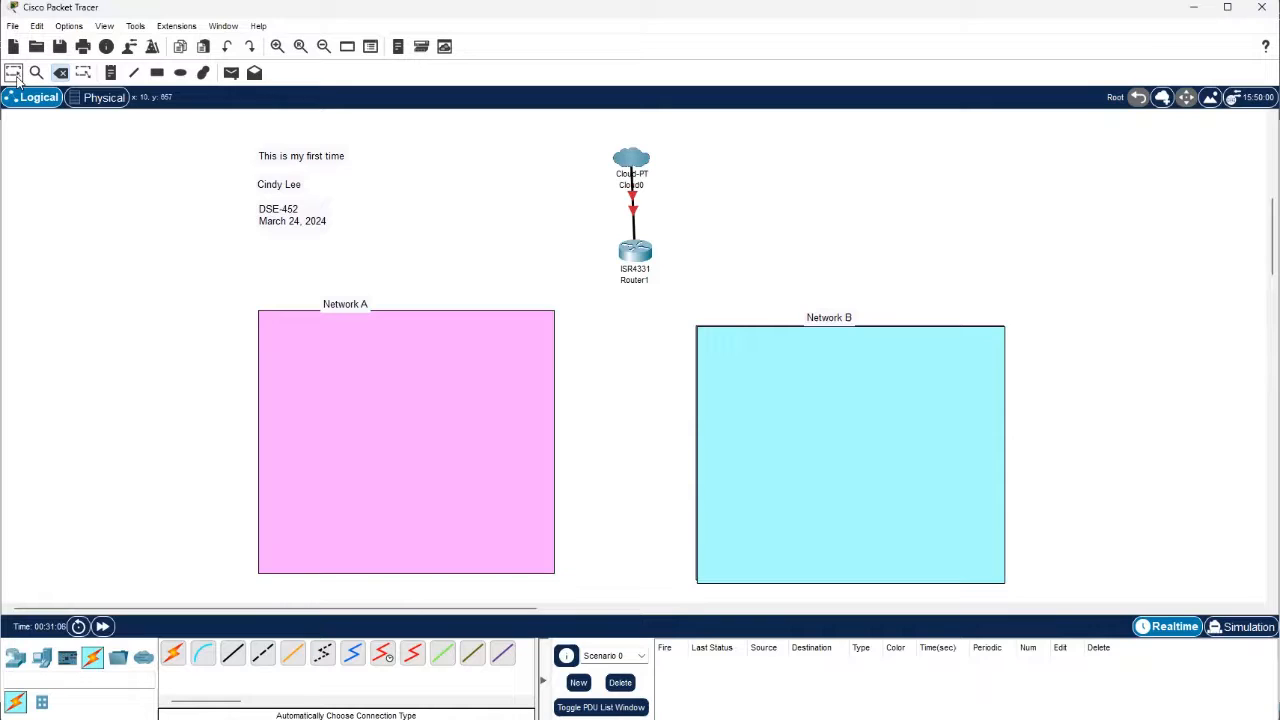
left_click(17, 80)
mouse_move(352, 348)
left_mouse_down()
mouse_move(322, 348)
mouse_move(357, 360)
left_mouse_up()
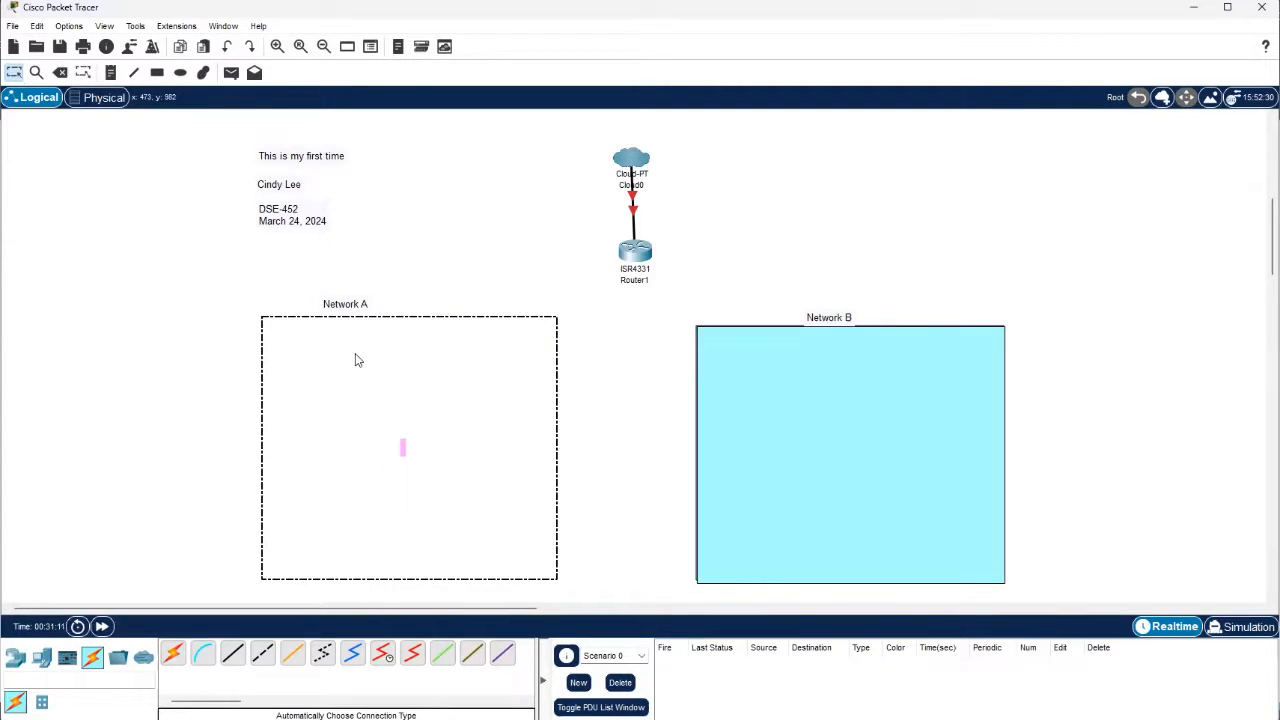
left_click(60, 73)
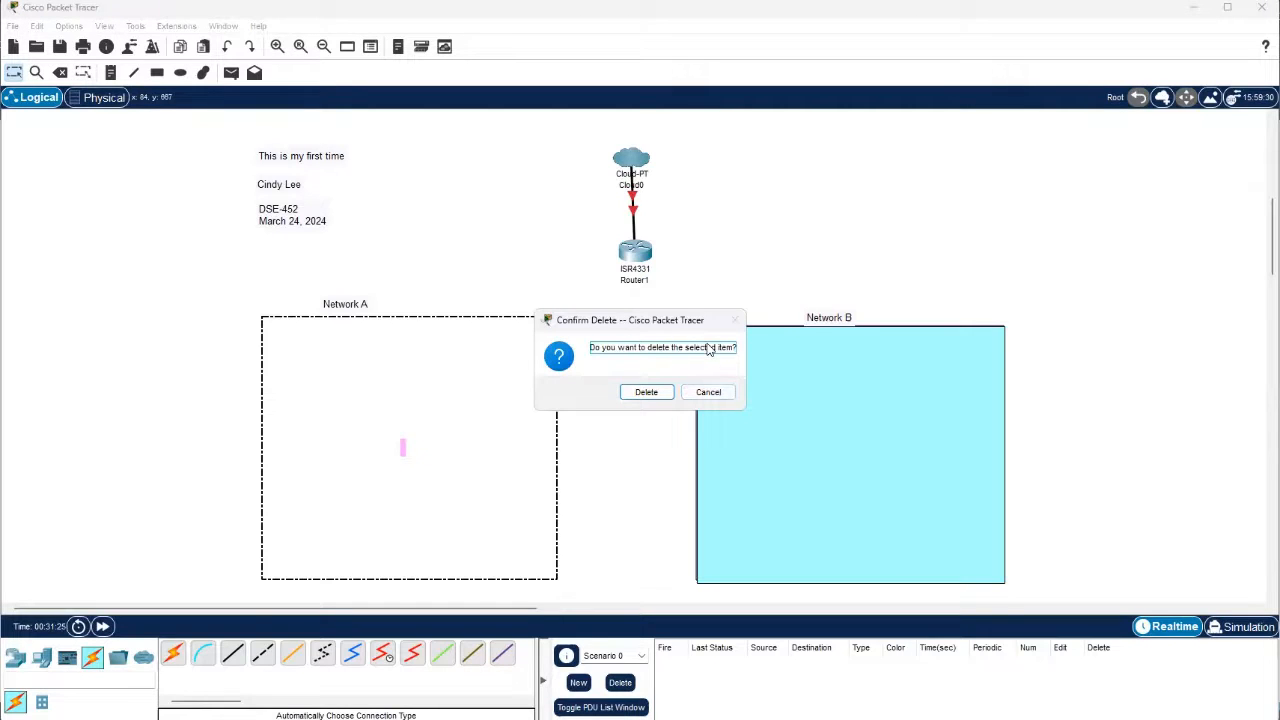
left_click(709, 392)
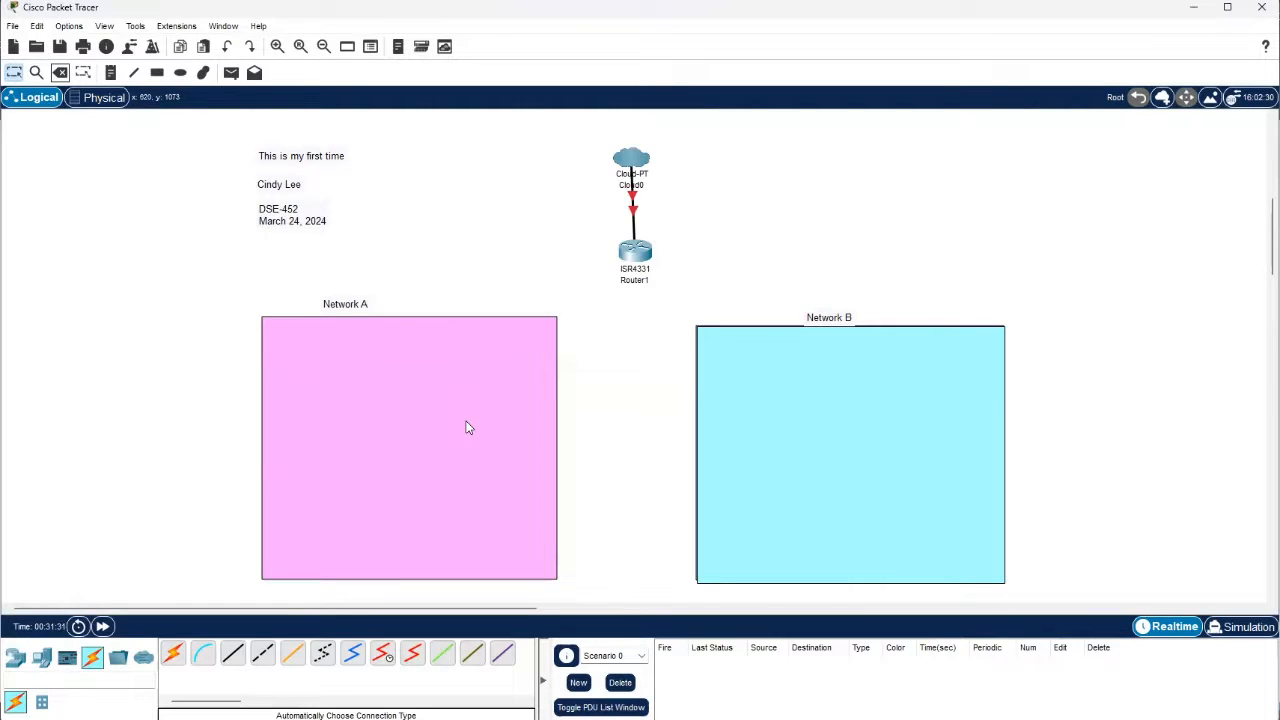
left_click(629, 260)
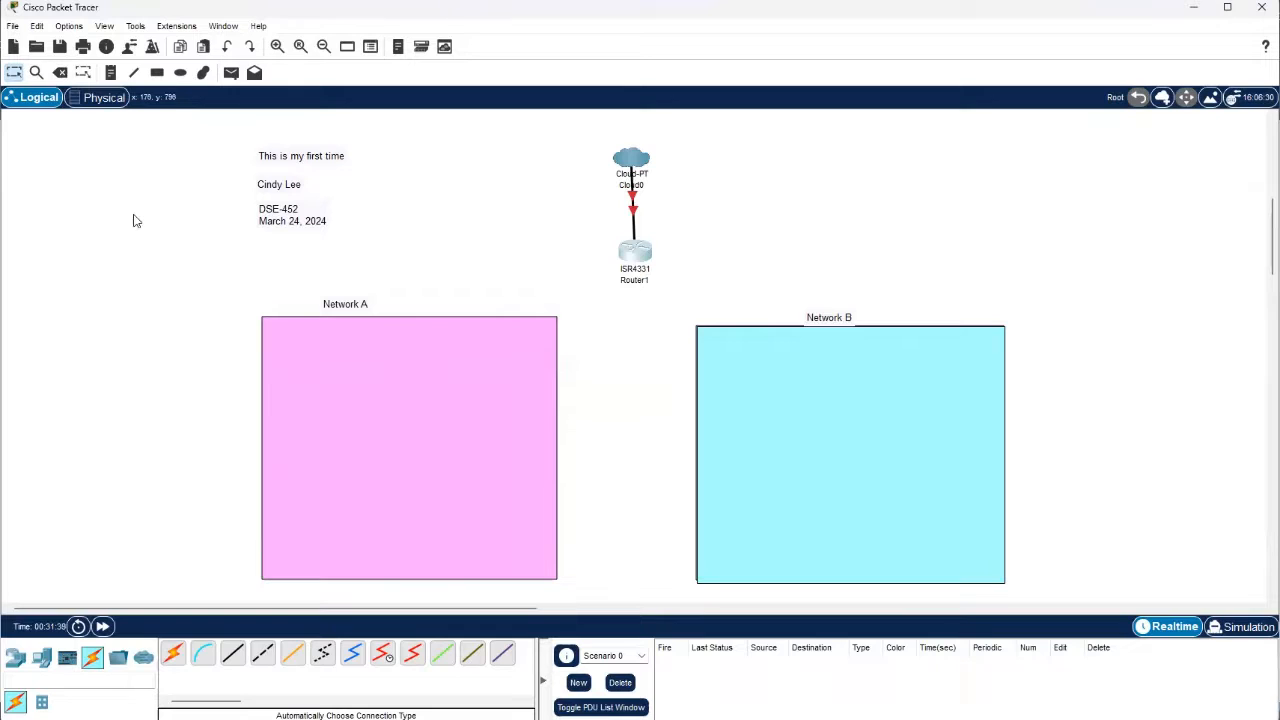
Widen the pink Network A rectangle slightly and enlarge the pink rectangle stacked behind the blue Network B one.
left_click(81, 76)
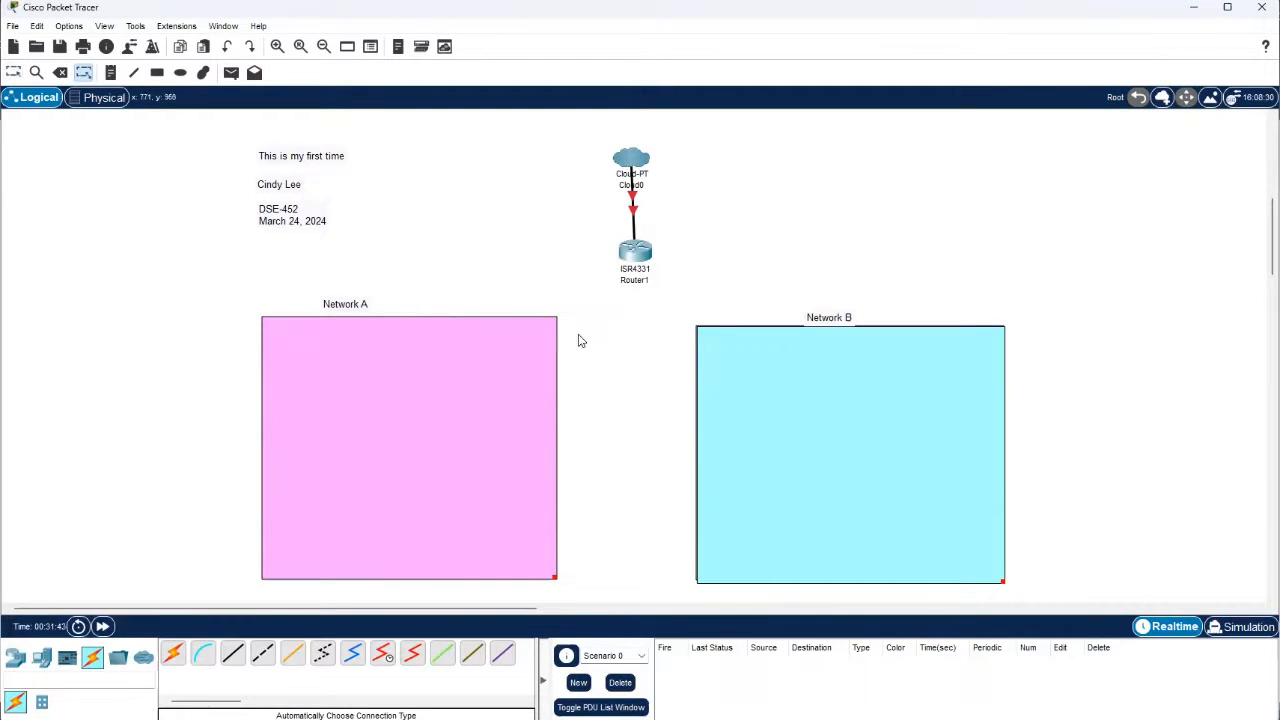
mouse_move(555, 580)
left_mouse_down()
mouse_move(600, 603)
mouse_move(491, 517)
mouse_move(597, 597)
mouse_move(577, 581)
left_mouse_up()
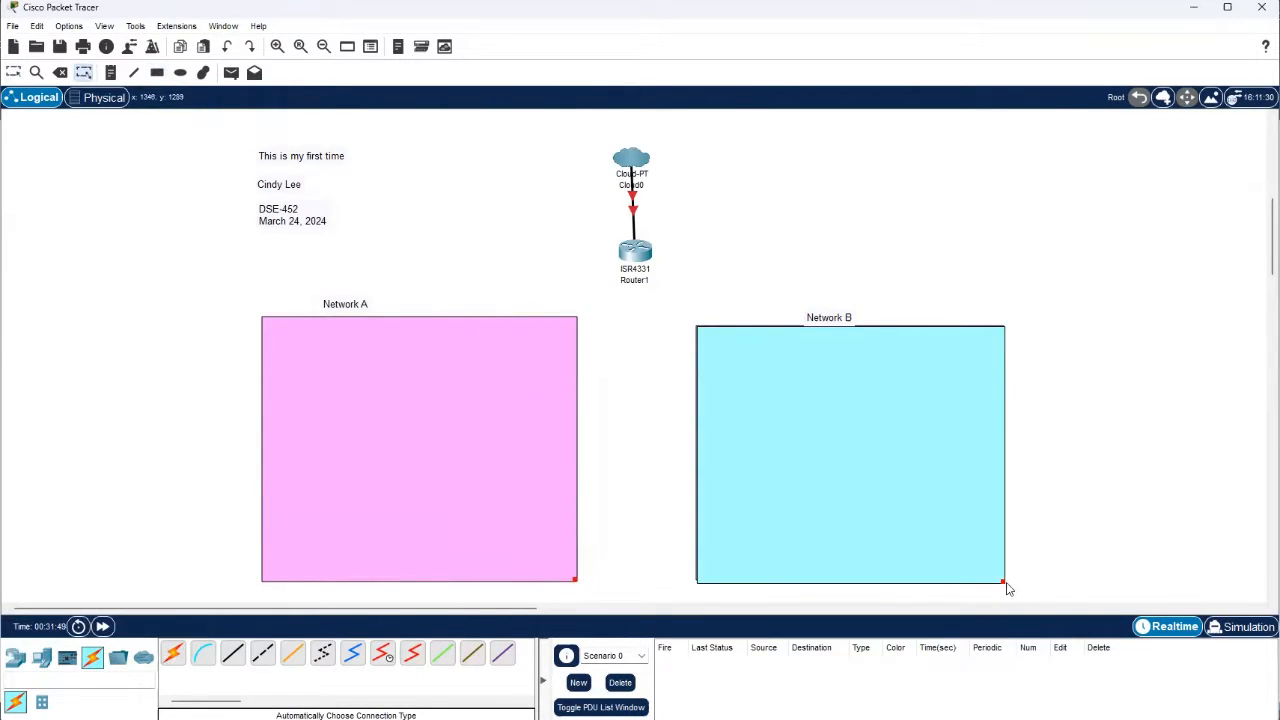
left_click_drag(1005, 588, 1058, 593)
key("Escape")
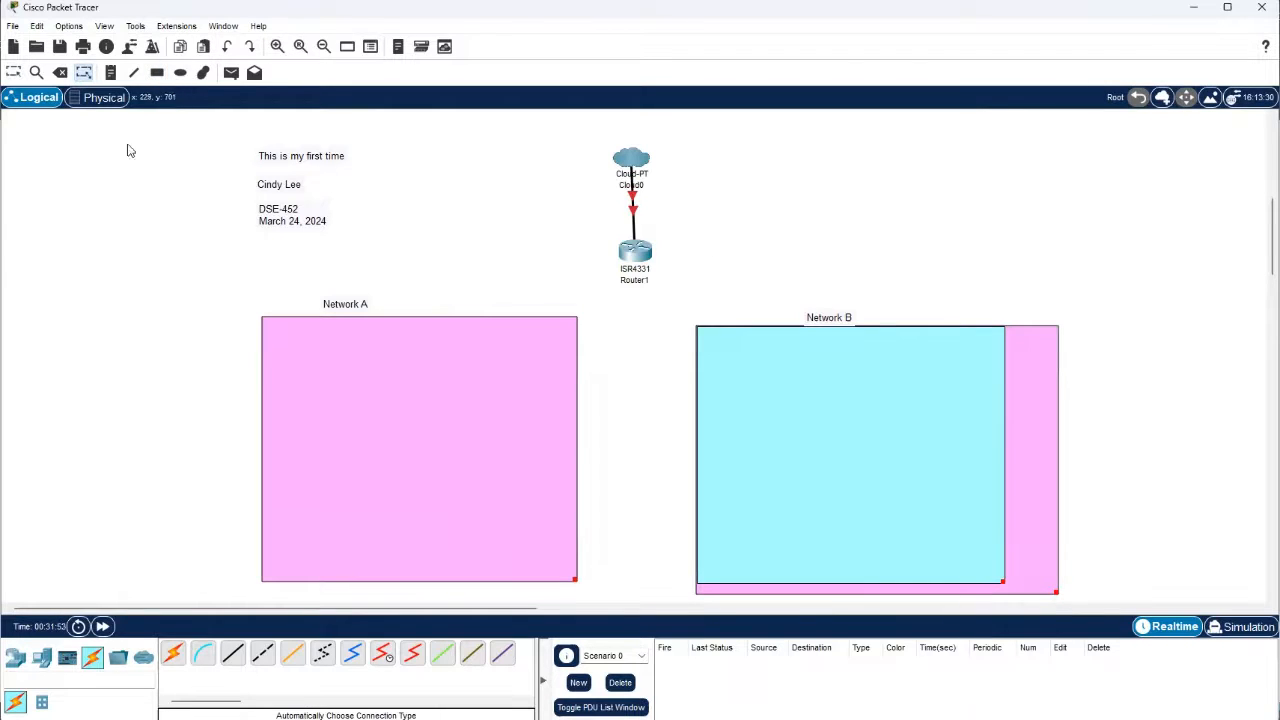
Delete the extra pink rectangle behind Network B, and enlarge the blue Network B rectangle slightly from its lower-right corner.
left_click(61, 74)
left_click(1041, 430)
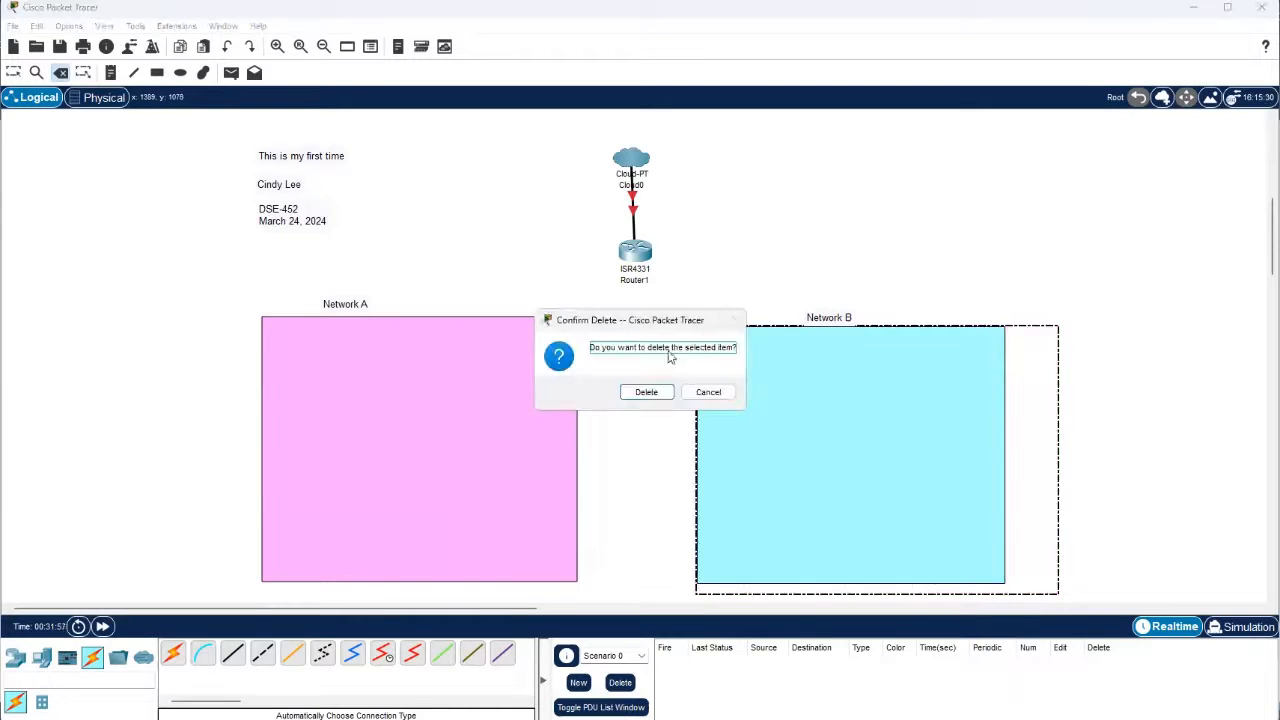
left_click(622, 393)
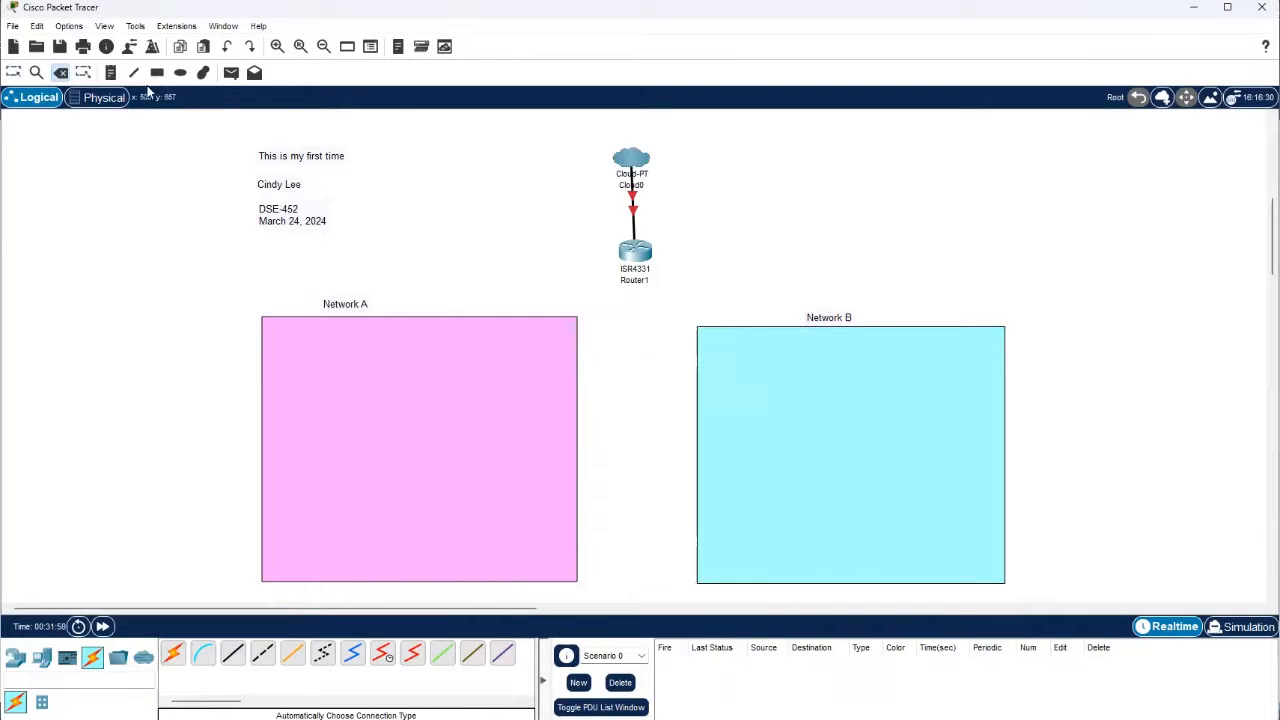
left_click(83, 72)
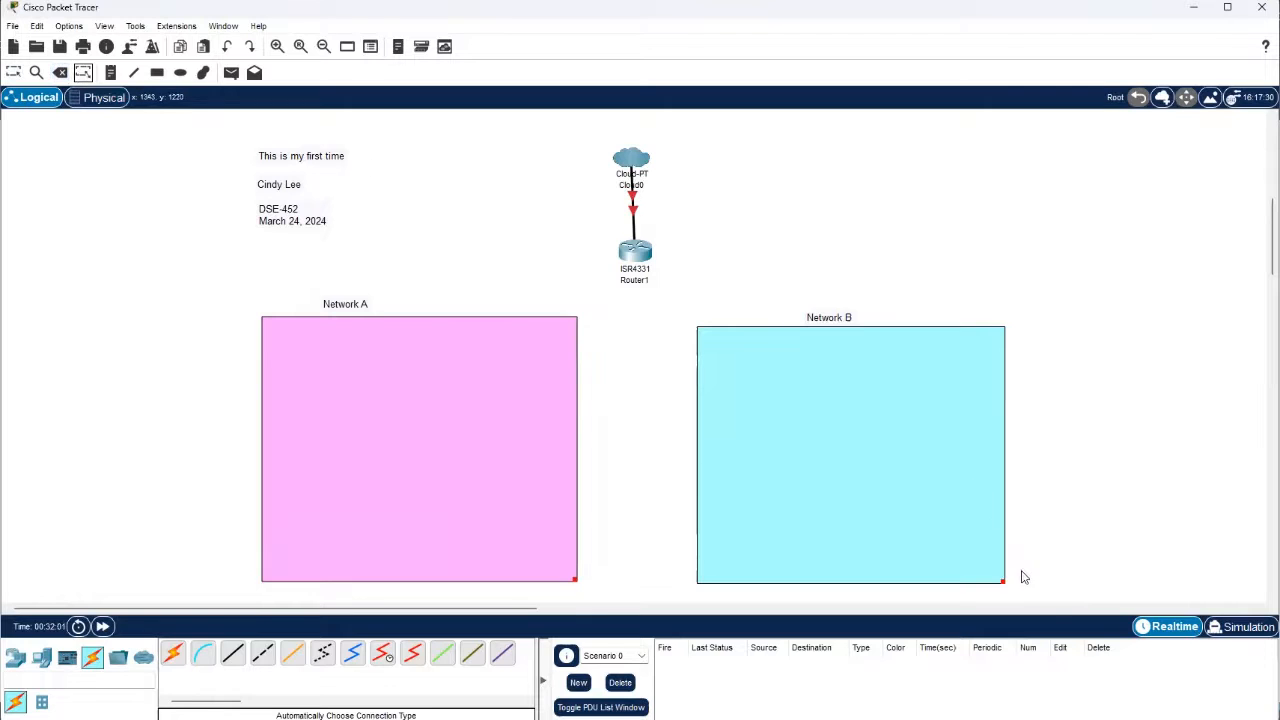
left_click_drag(1004, 581, 1030, 593)
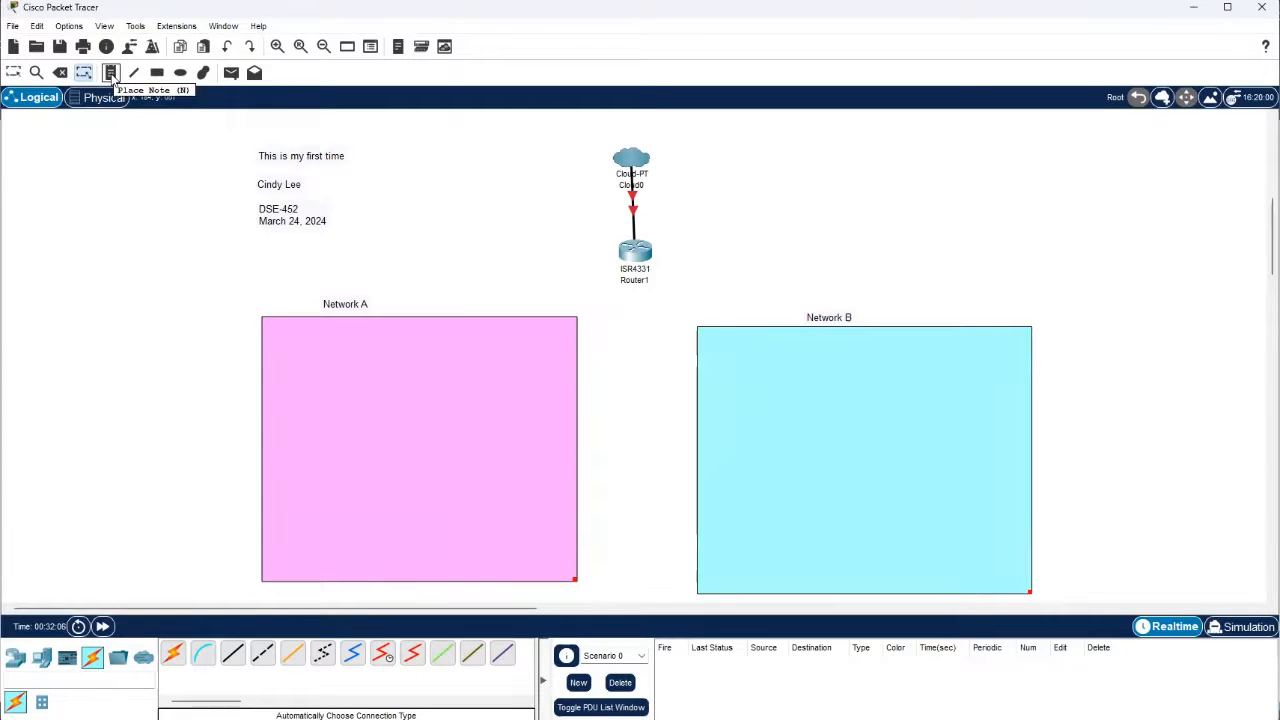
Place a note reading "This is a note" in the empty space above the Network A label.
left_click(111, 75)
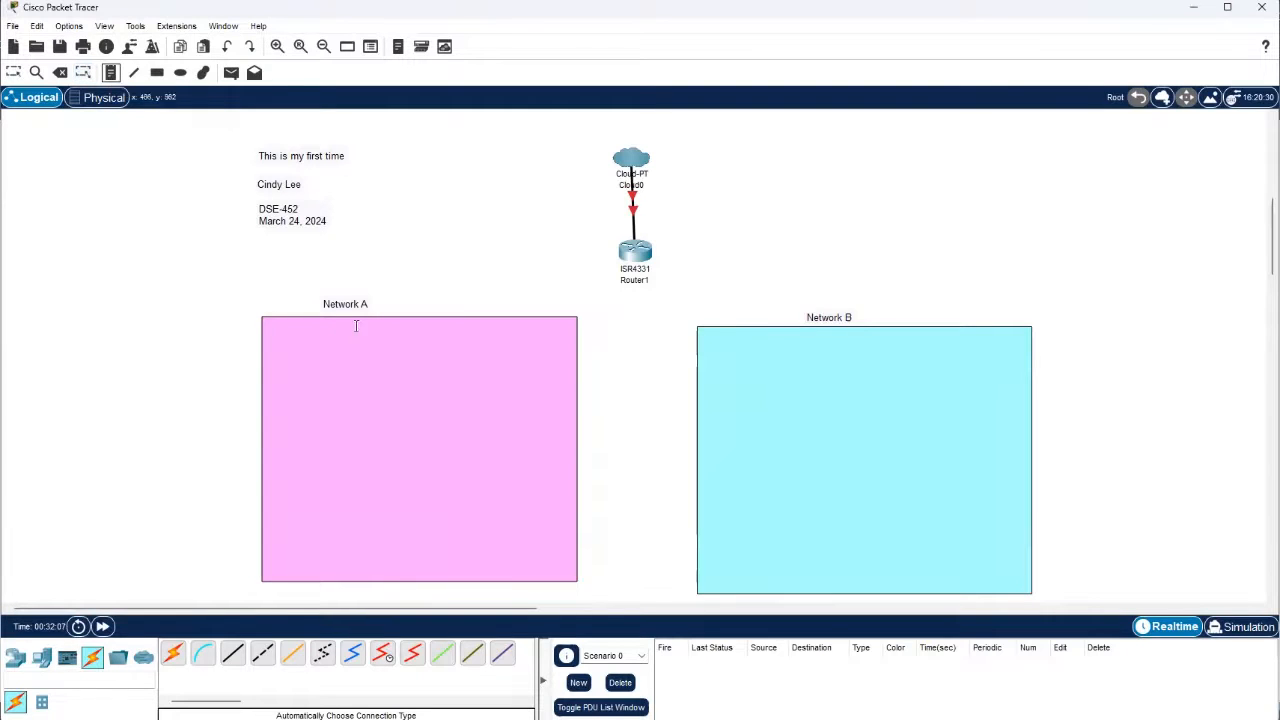
left_click(312, 259)
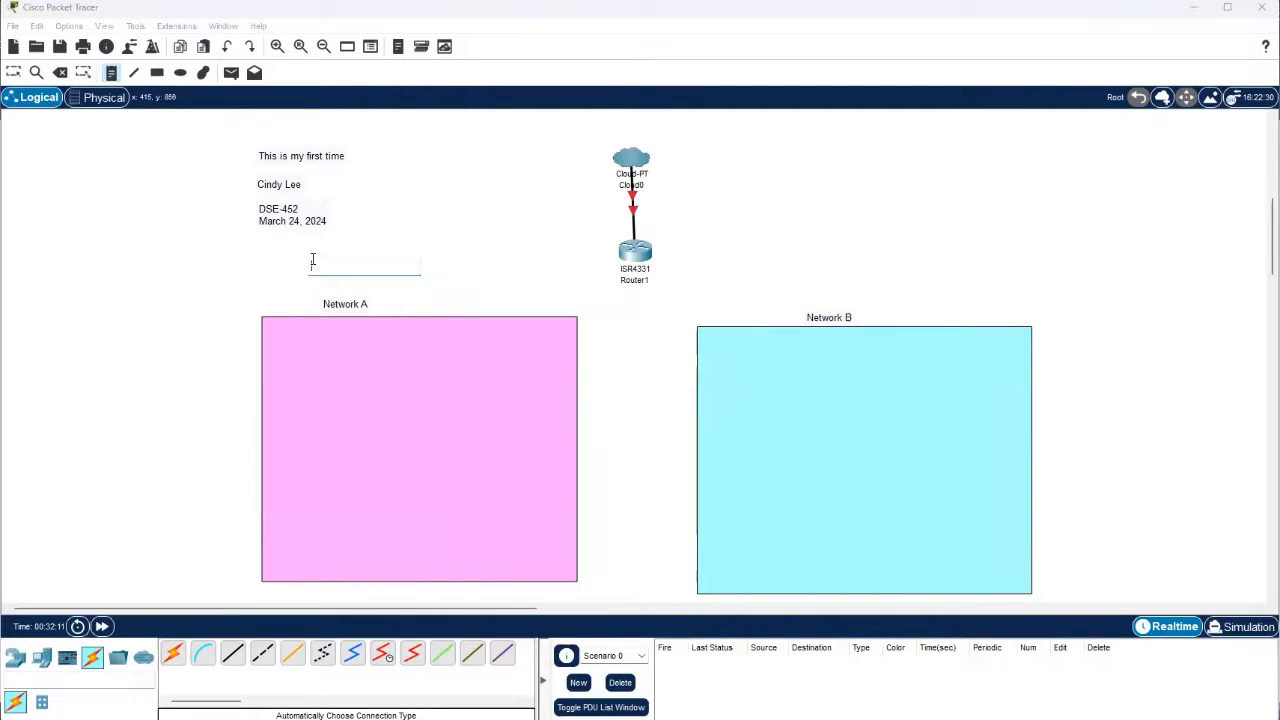
type("This is a note")
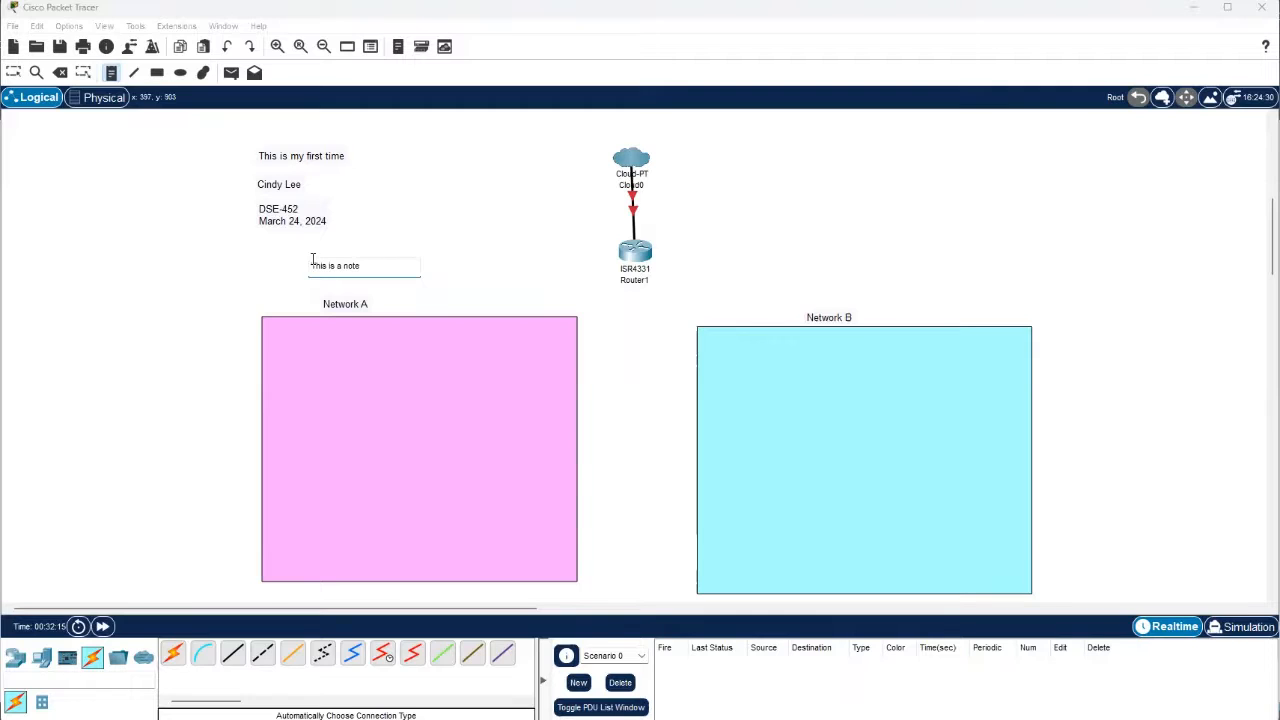
Delete the "This is a note" text above the Network A label.
left_click(331, 268)
key("Escape")
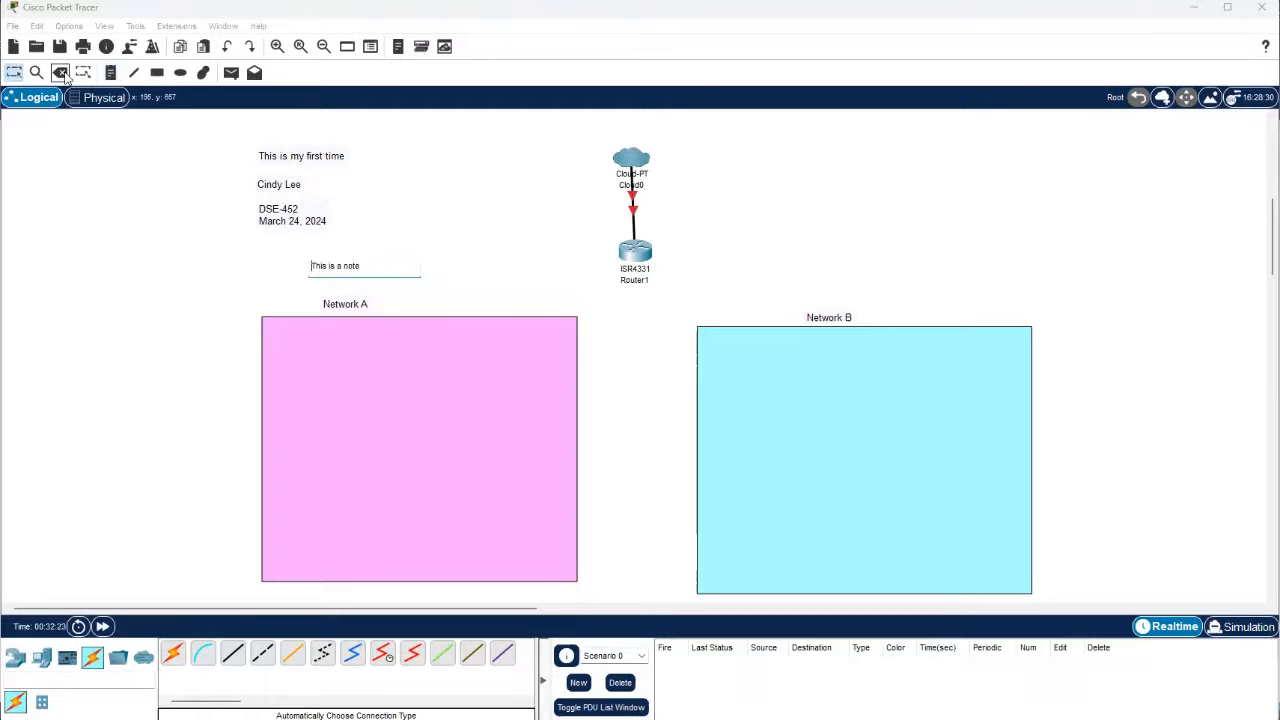
left_click(60, 72)
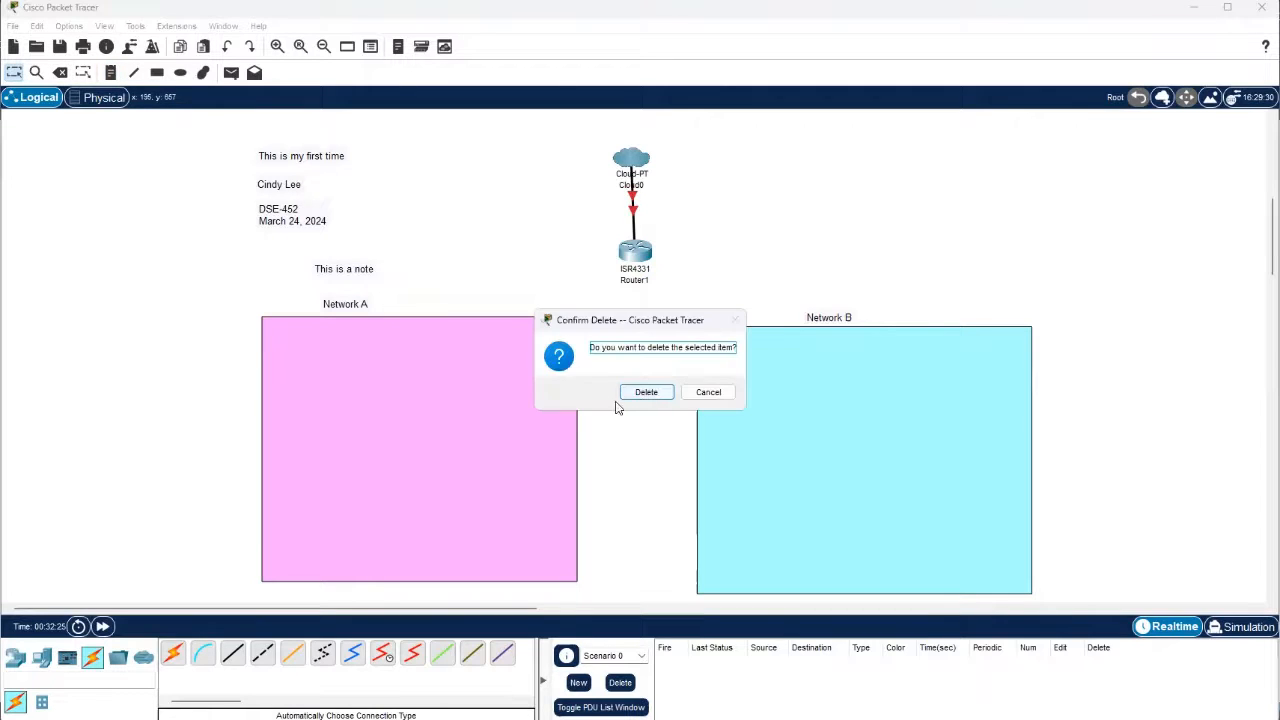
key("Return")
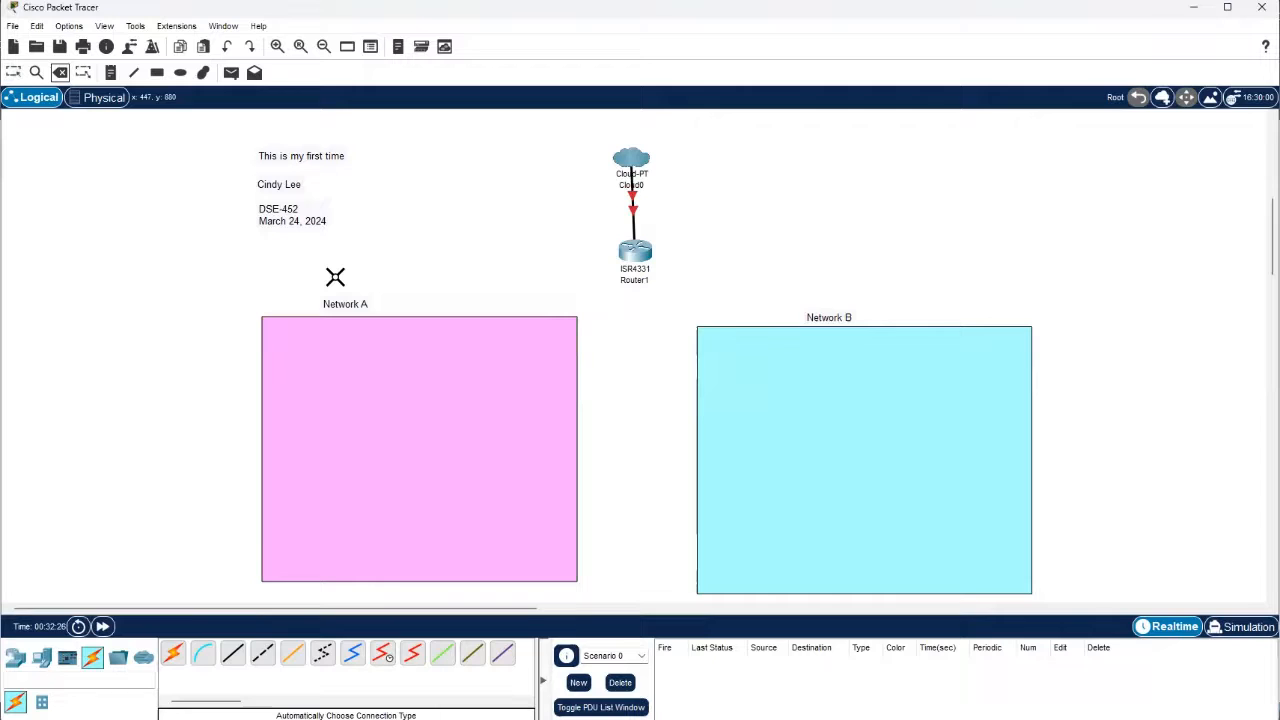
Draw a horizontal line beneath the date note and view the outline and fill options for rectangles.
left_click(135, 73)
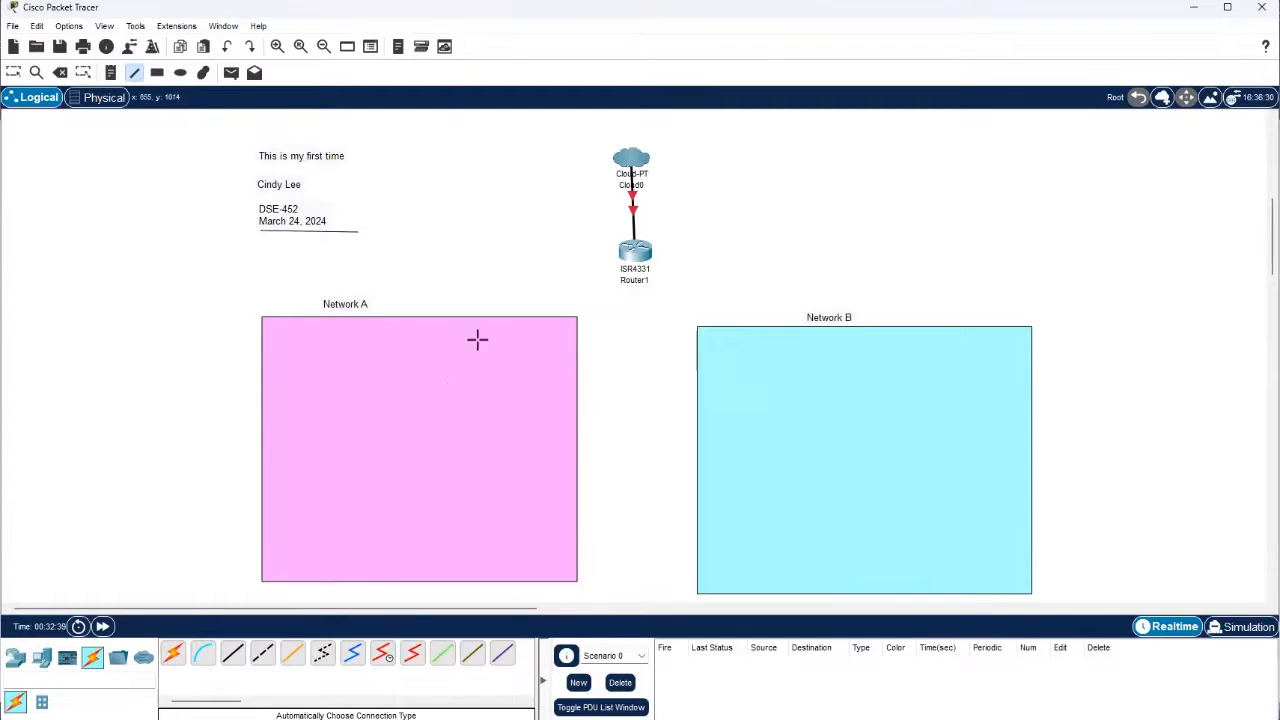
left_click(158, 73)
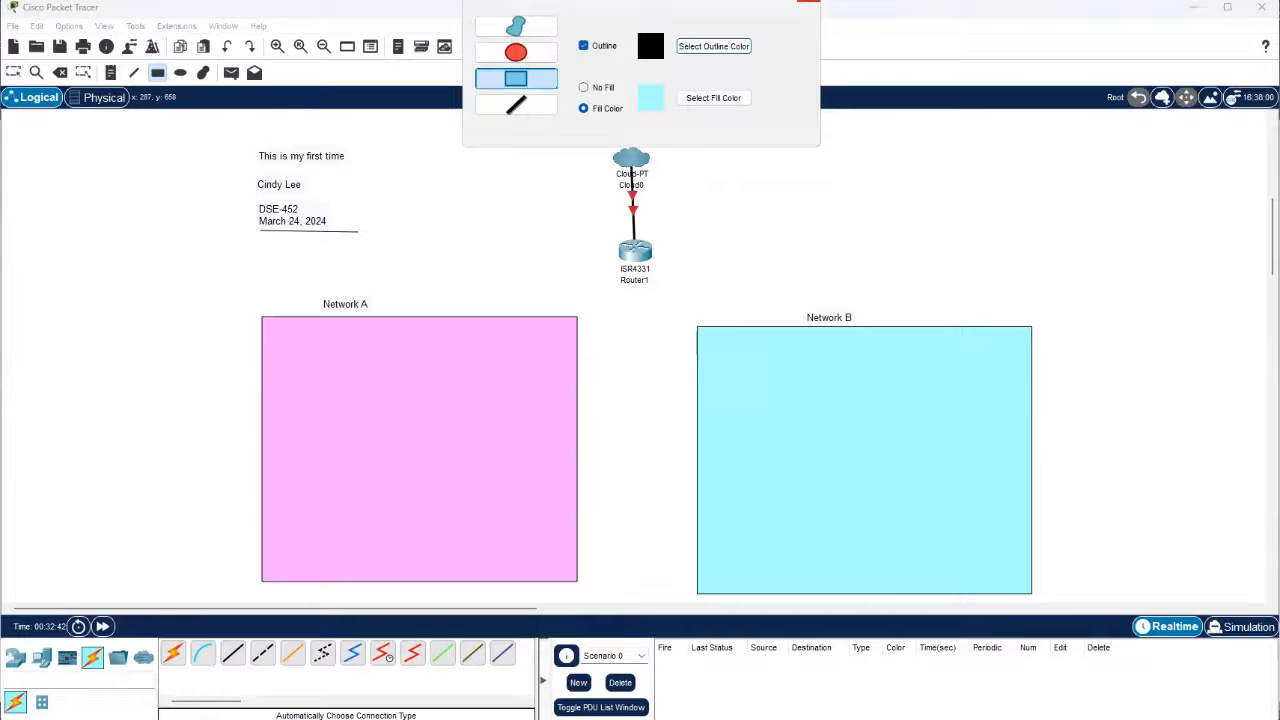
left_click(808, 2)
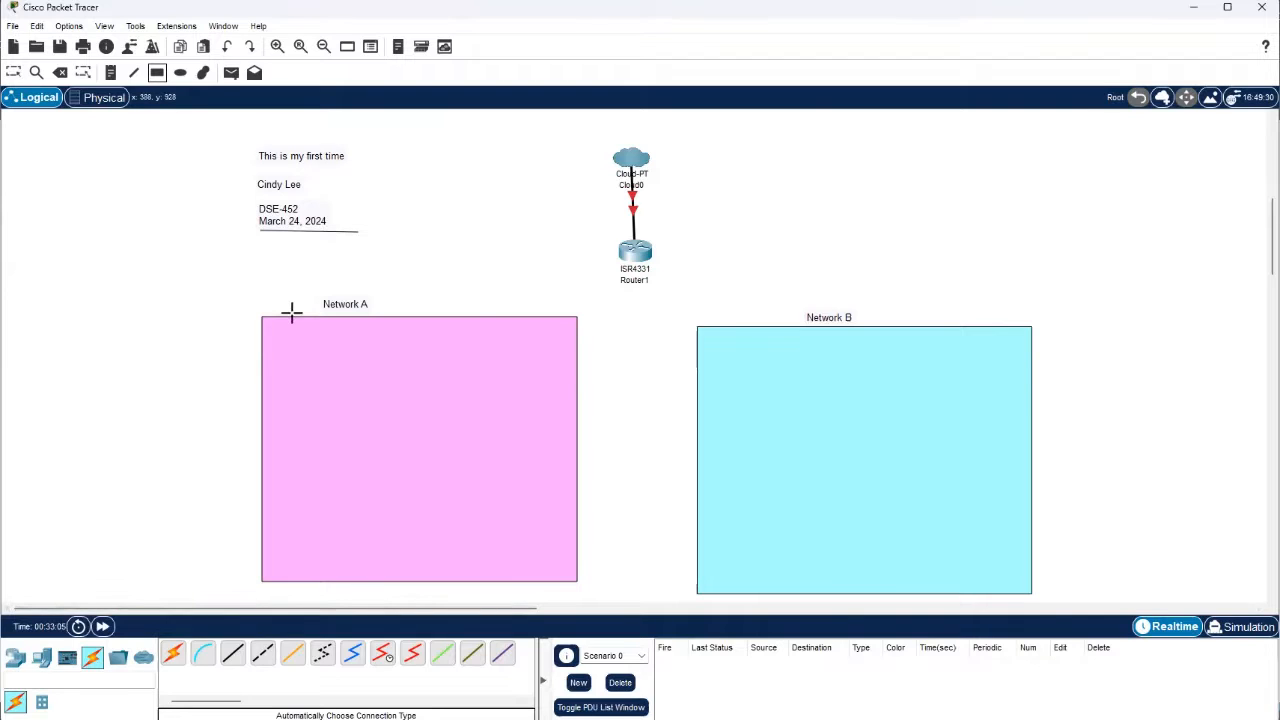
Examine the available network devices, end devices, components and connections, including the 4331 router, security devices and wireless devices.
left_click(14, 658)
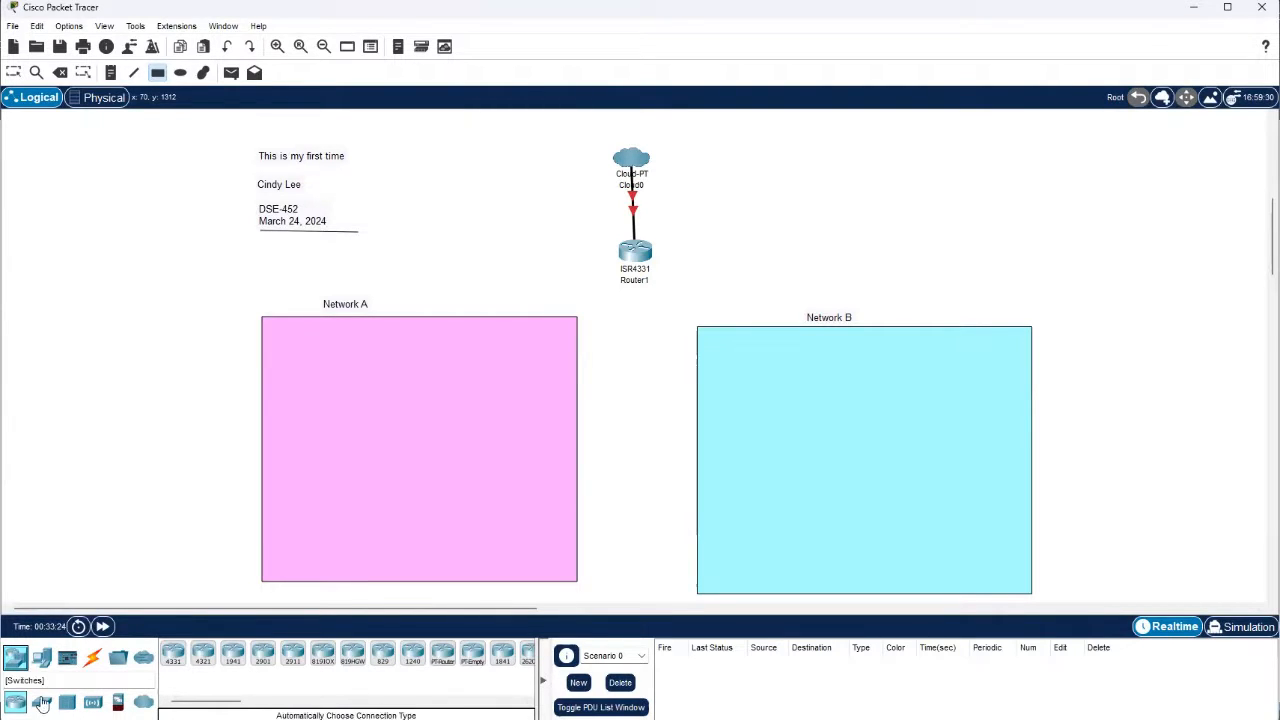
left_click(43, 662)
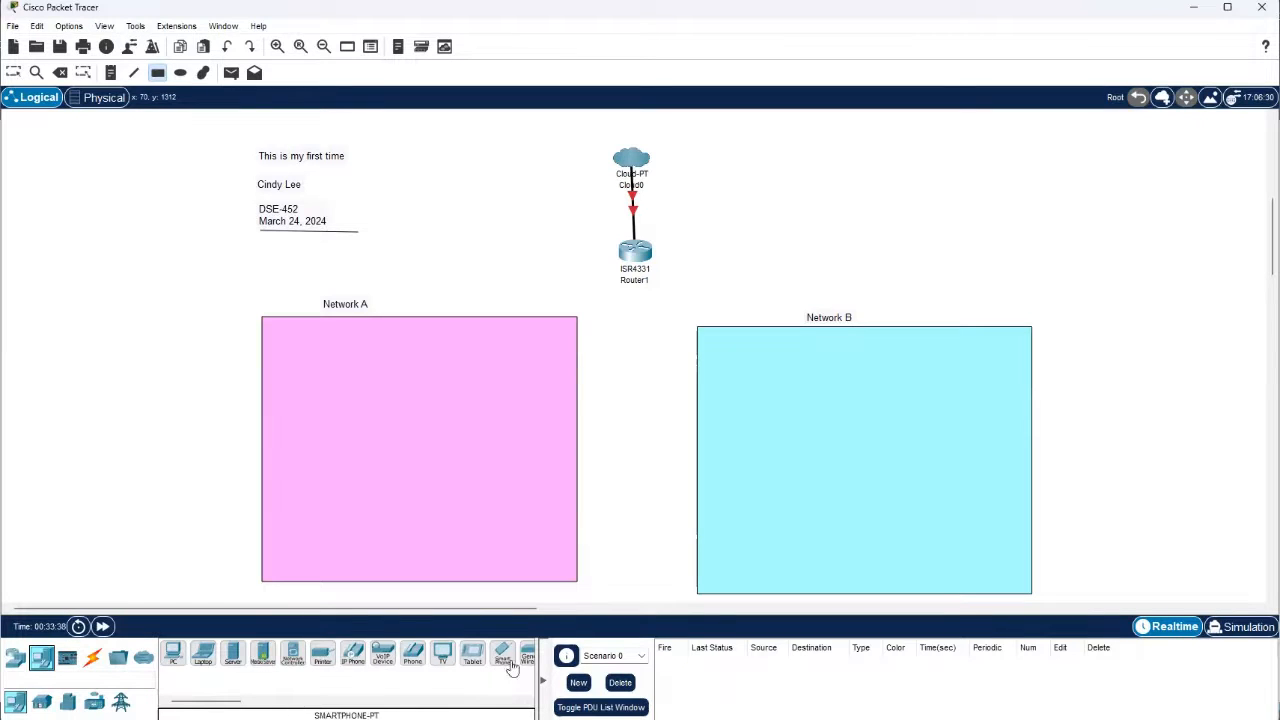
left_click(66, 660)
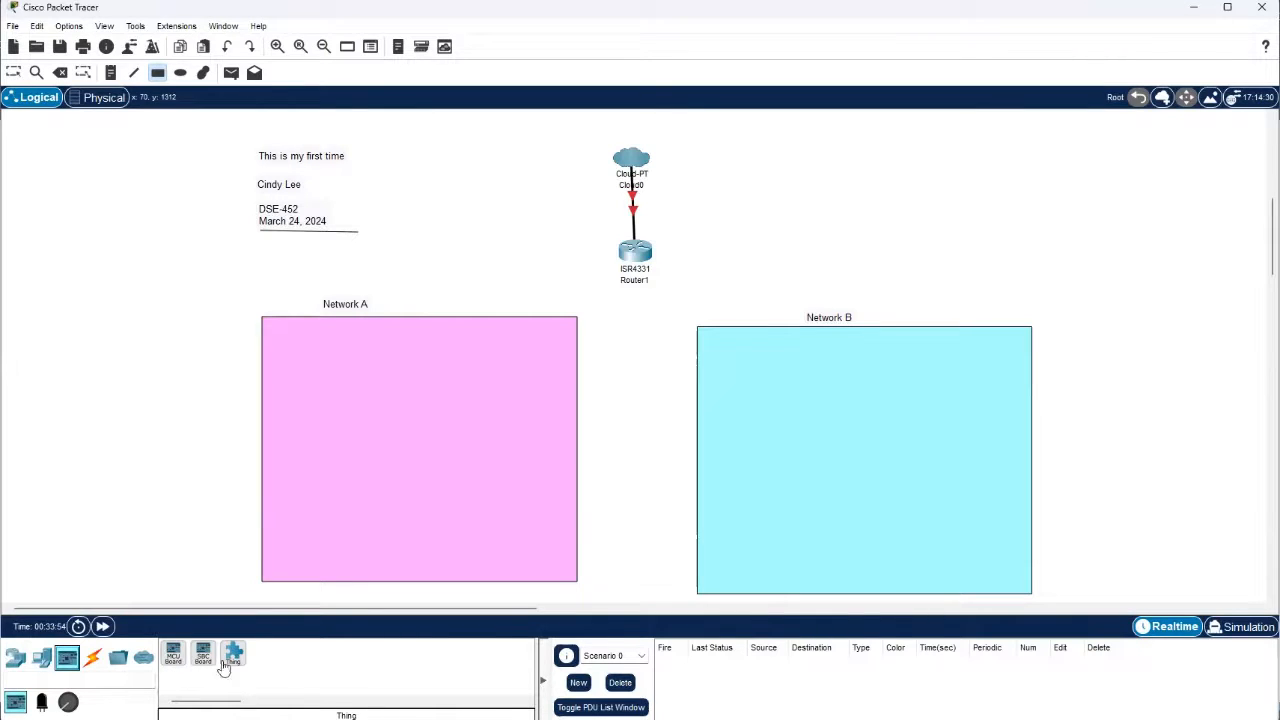
left_click(91, 662)
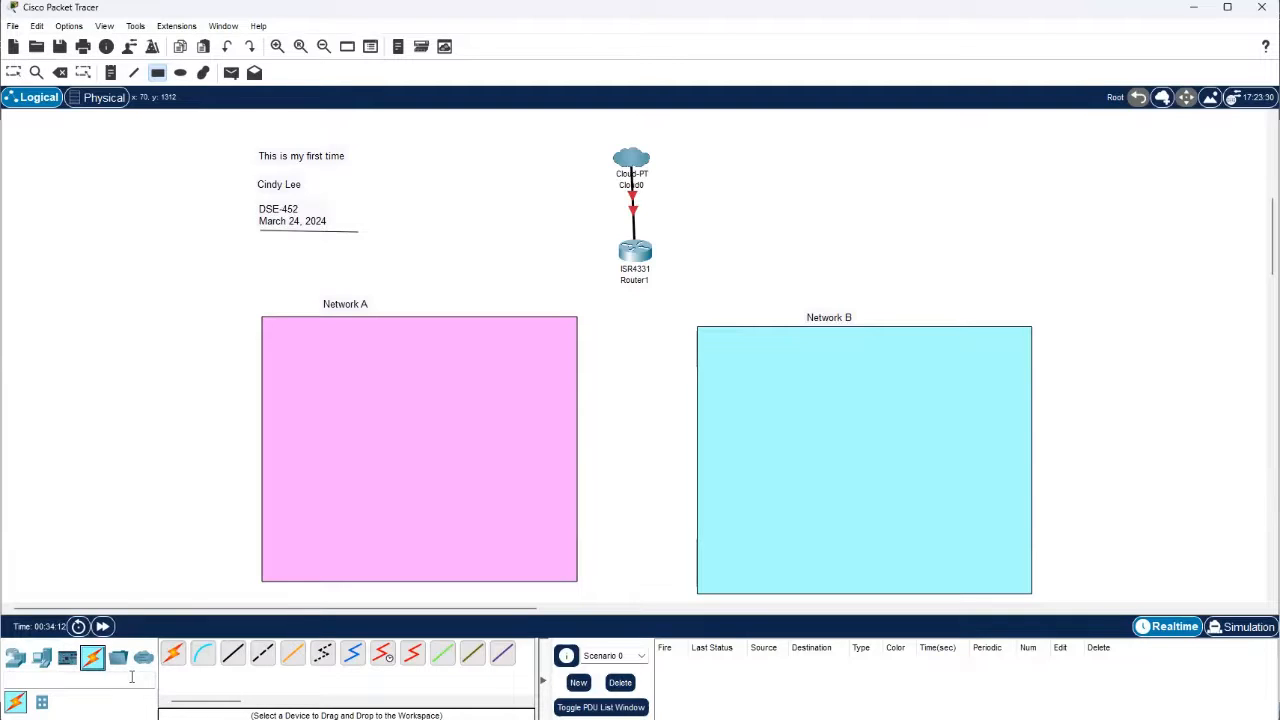
left_click(15, 657)
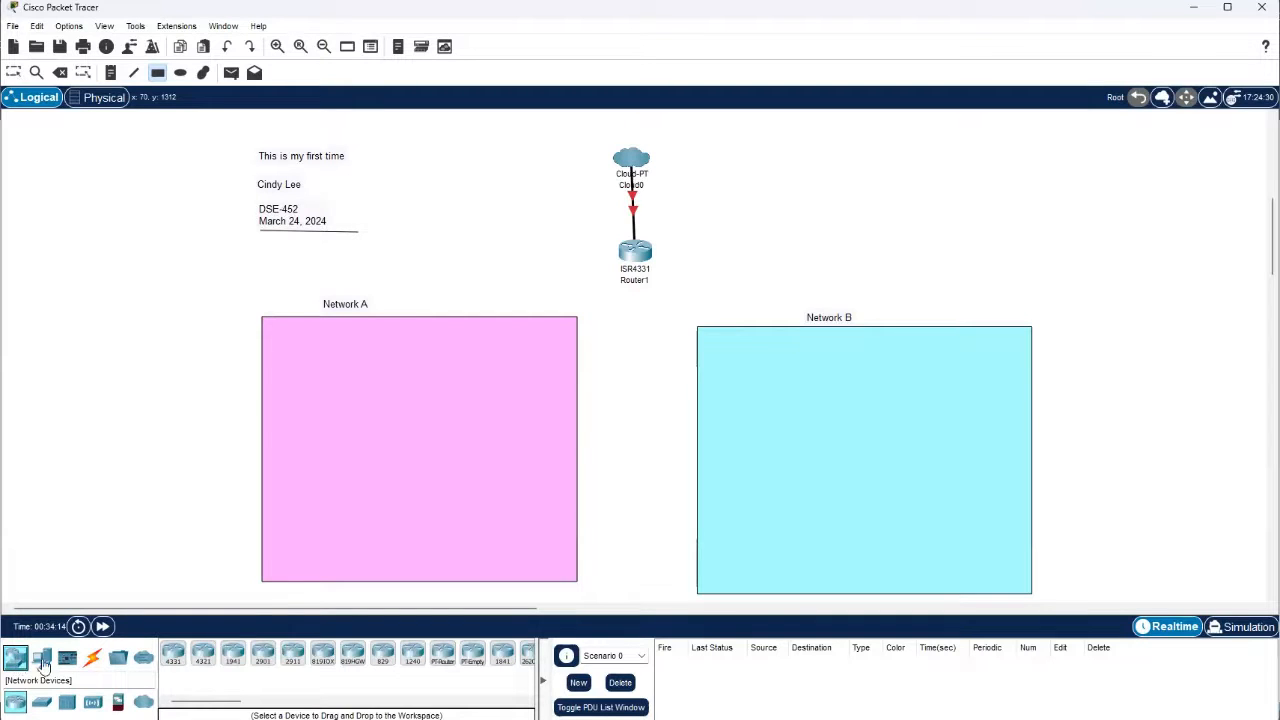
left_click(172, 653)
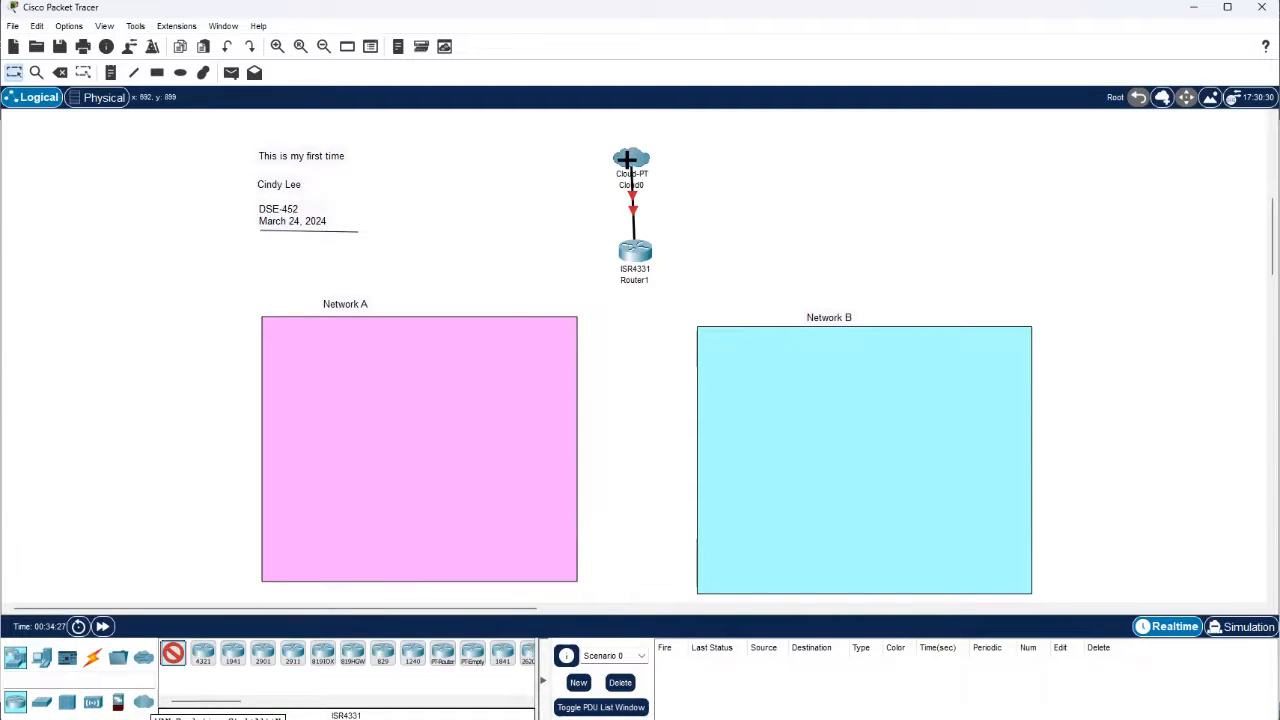
mouse_move(636, 161)
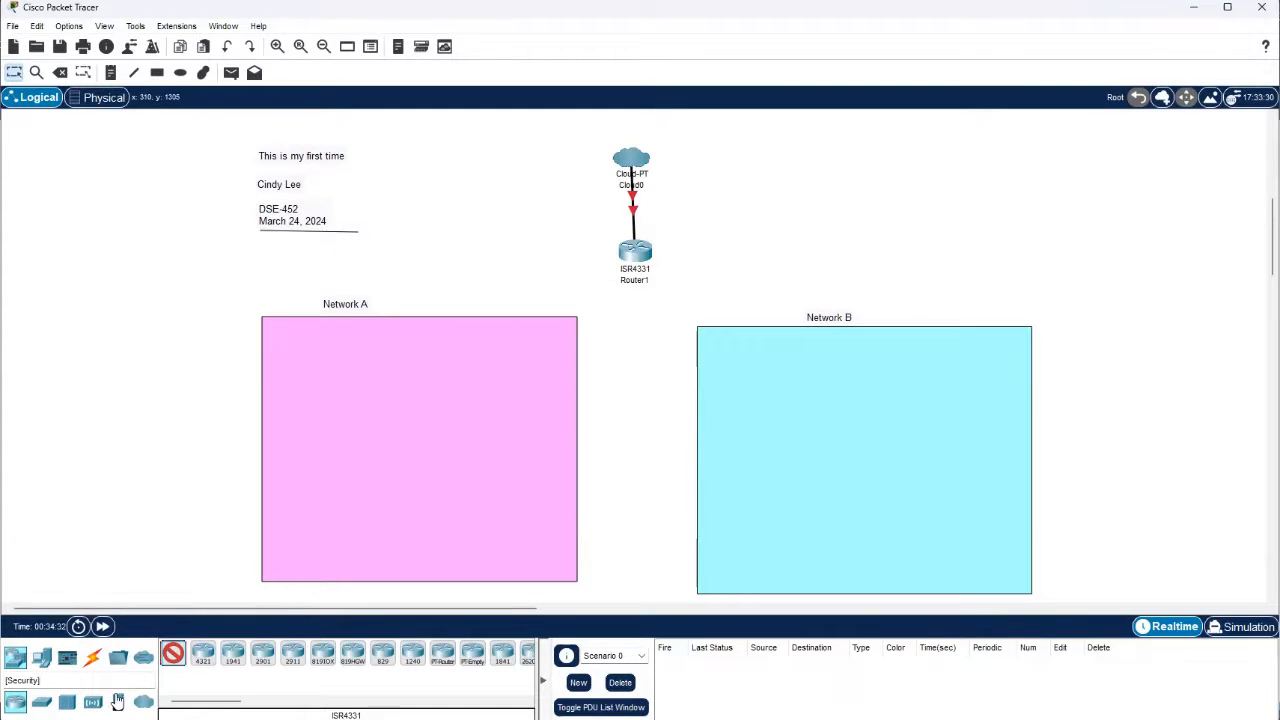
left_click(118, 702)
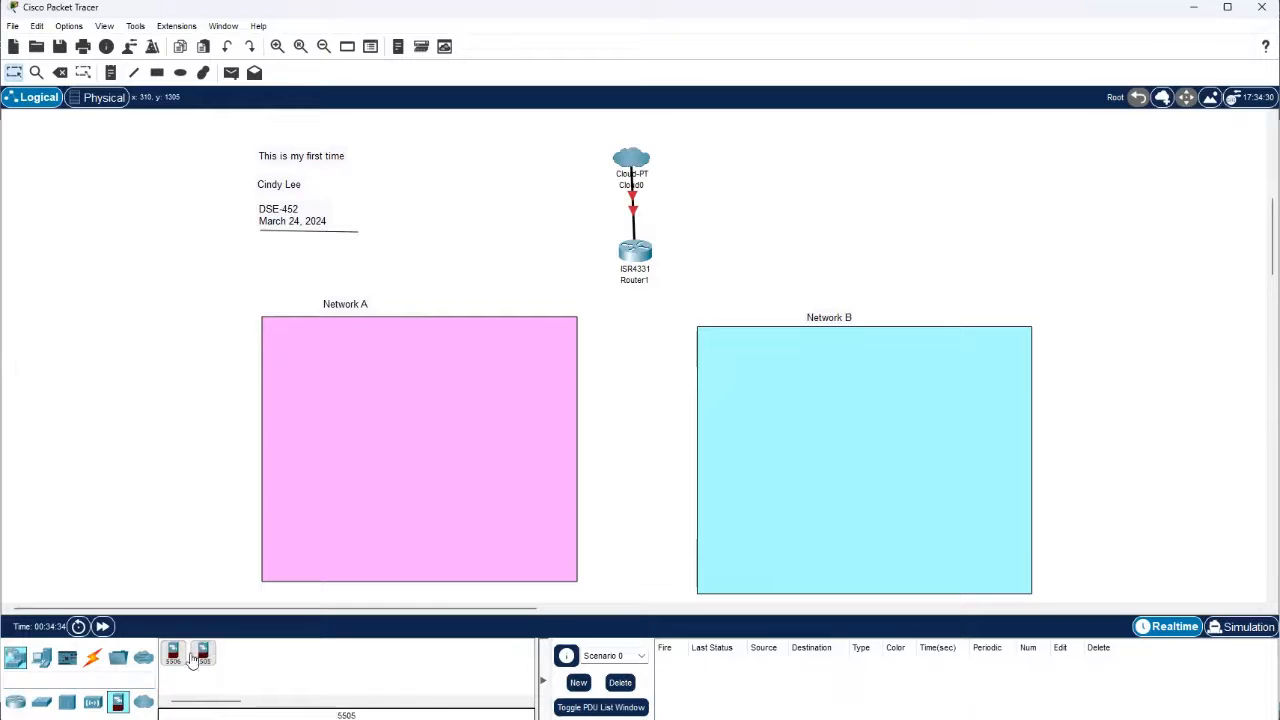
left_click(94, 703)
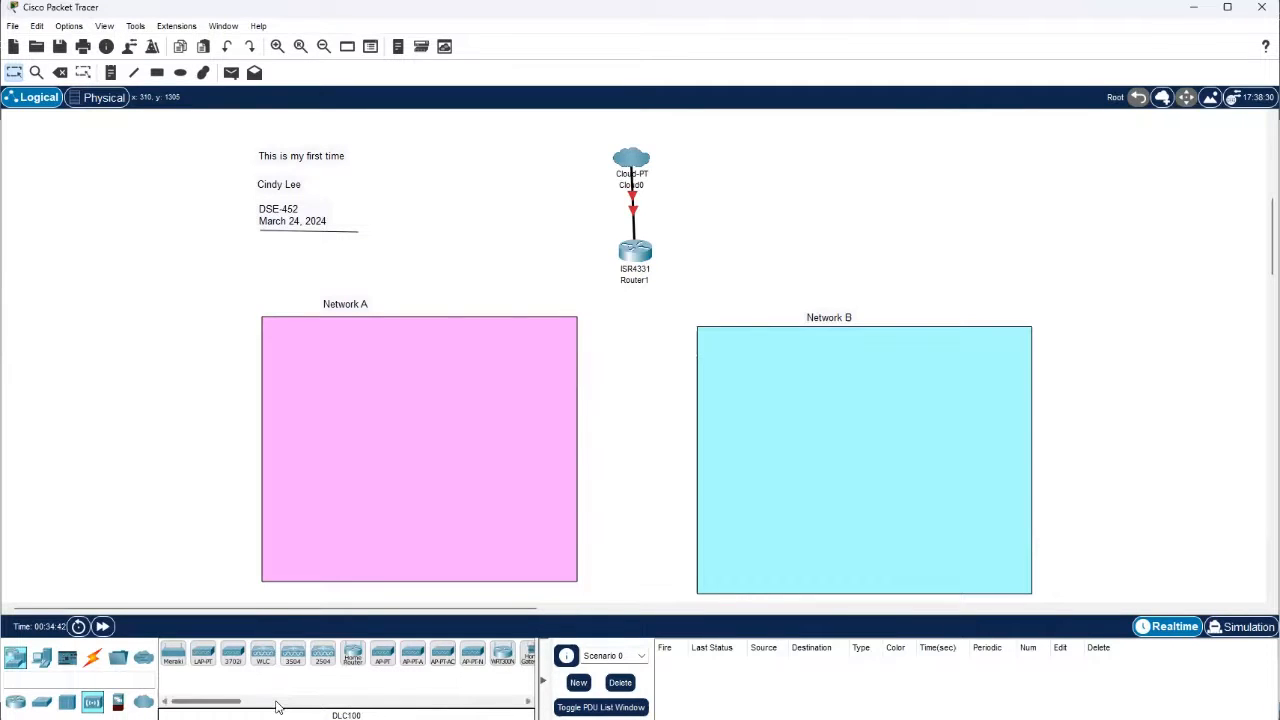
left_click_drag(232, 703, 272, 704)
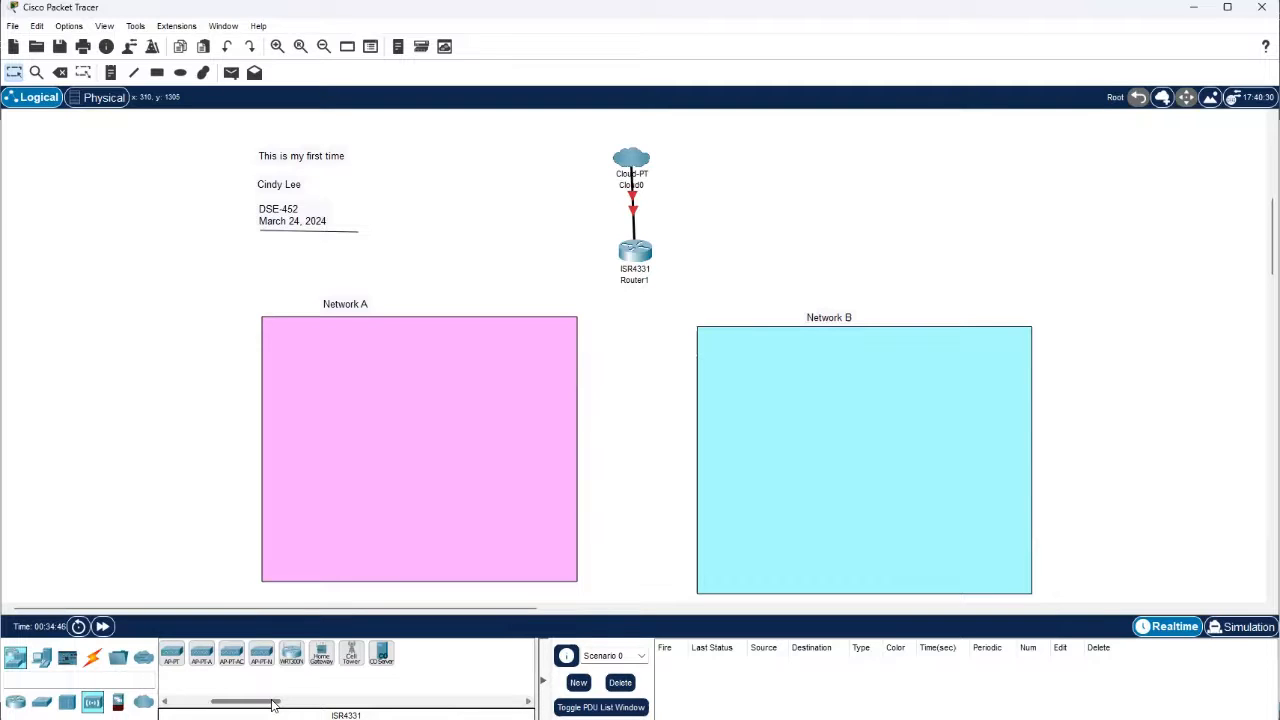
left_click_drag(268, 705, 226, 704)
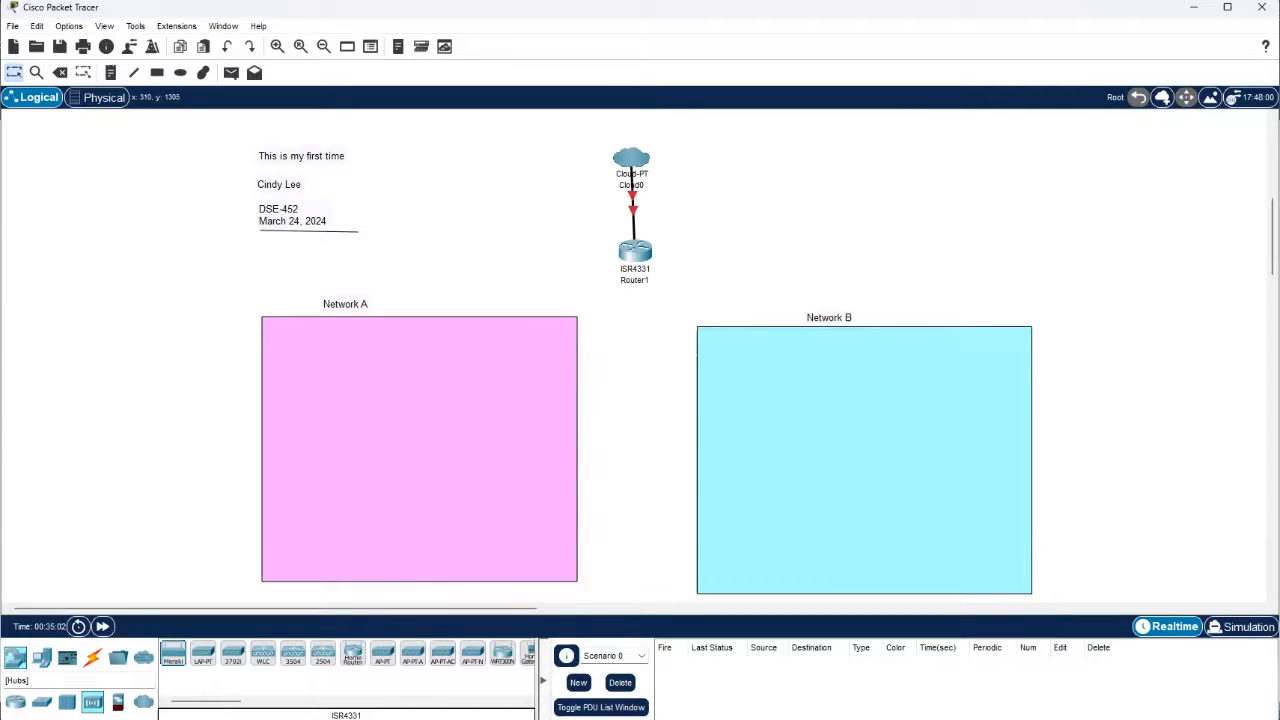
Place one PT-Switch in the upper part of the Network A rectangle and another in the Network B rectangle.
left_click(44, 704)
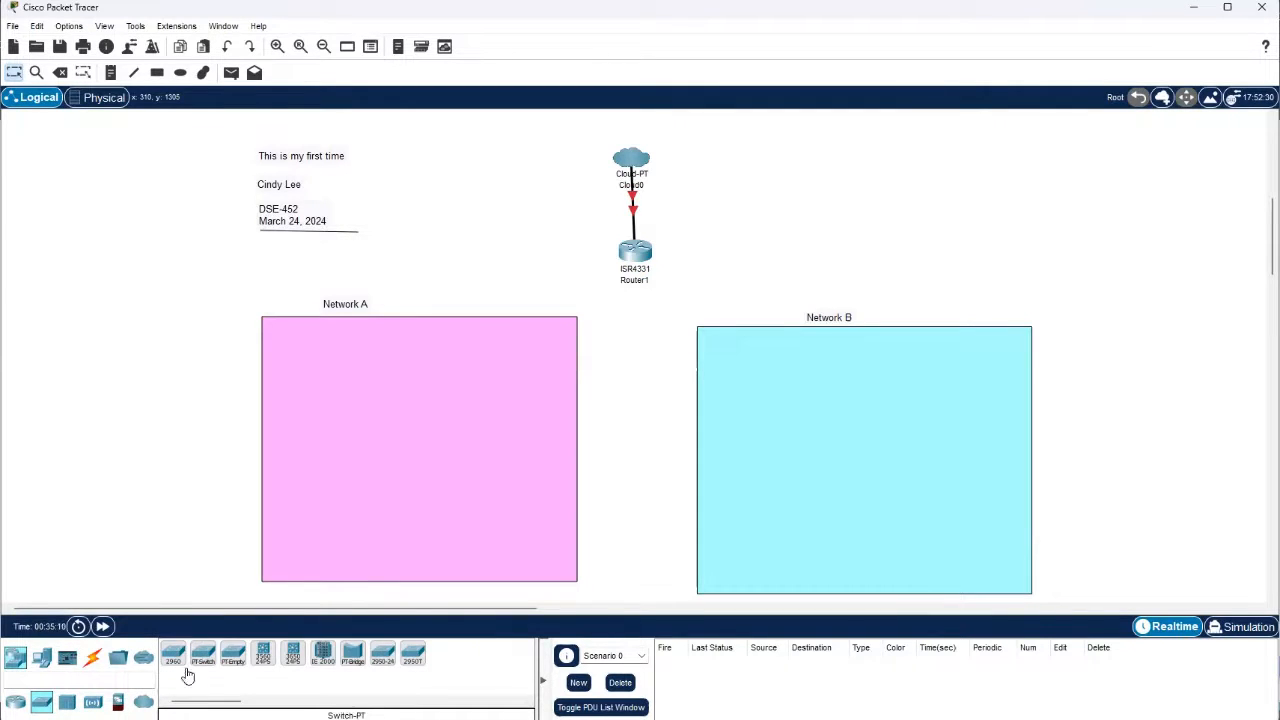
left_click_drag(204, 660, 462, 367)
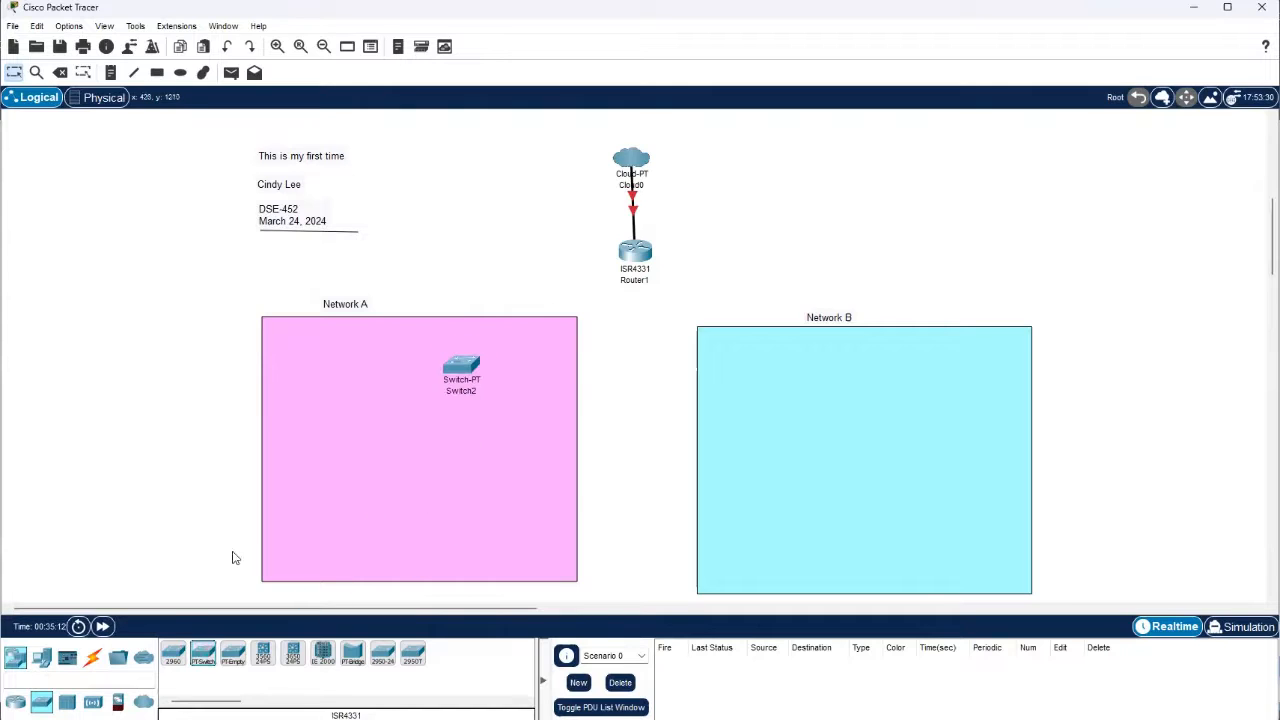
left_click_drag(204, 660, 778, 390)
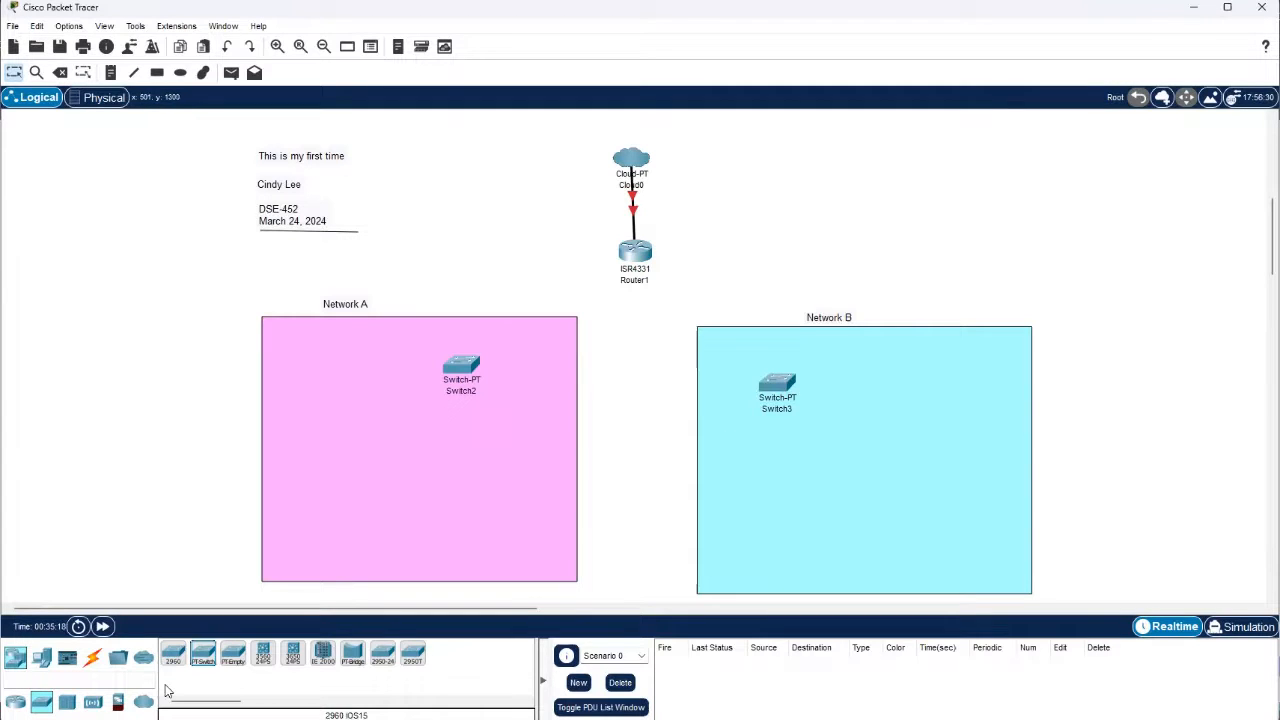
Try to connect the 4331 router to the Network A switch with a Serial DCE cable.
left_click(92, 657)
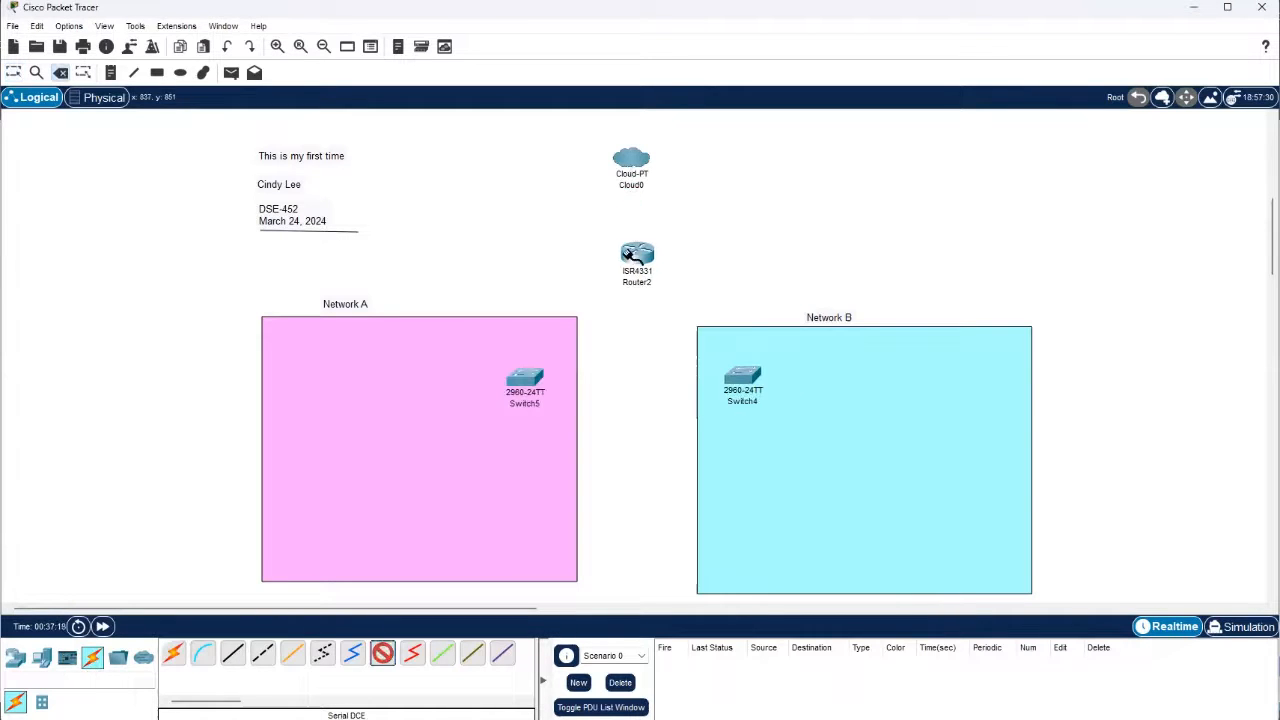
left_click(636, 252)
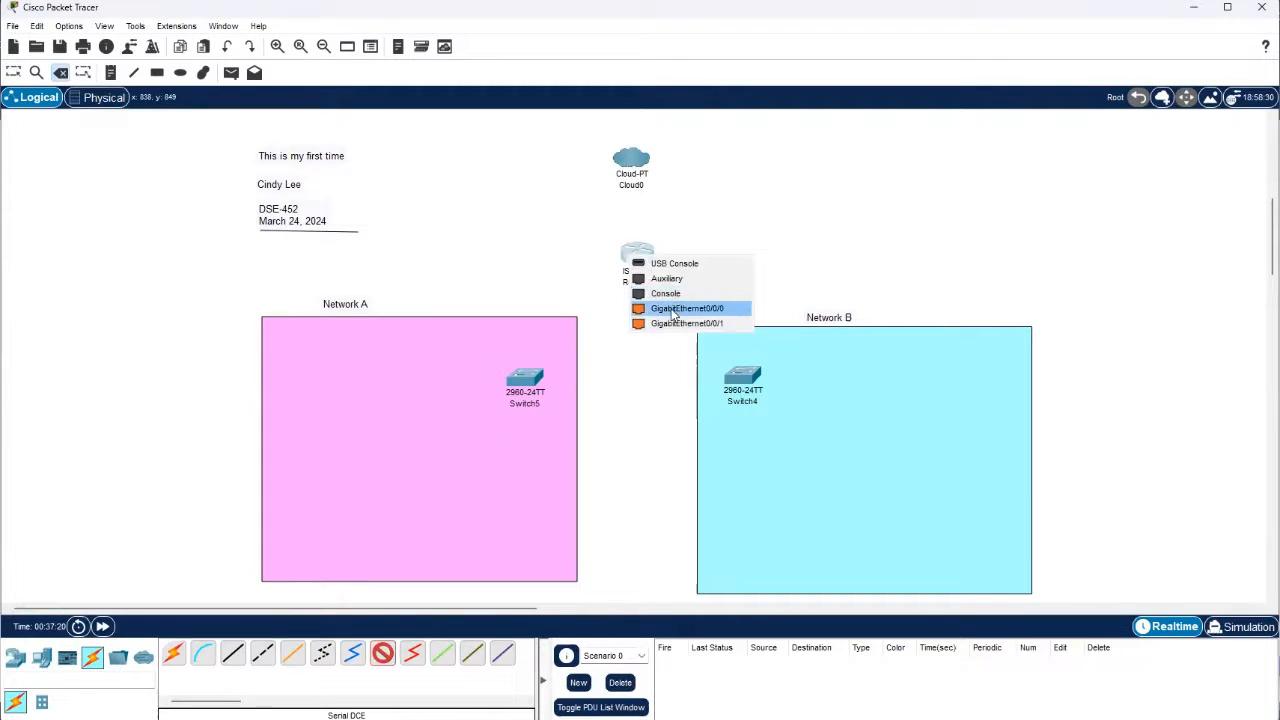
left_click(530, 378)
left_click(714, 391)
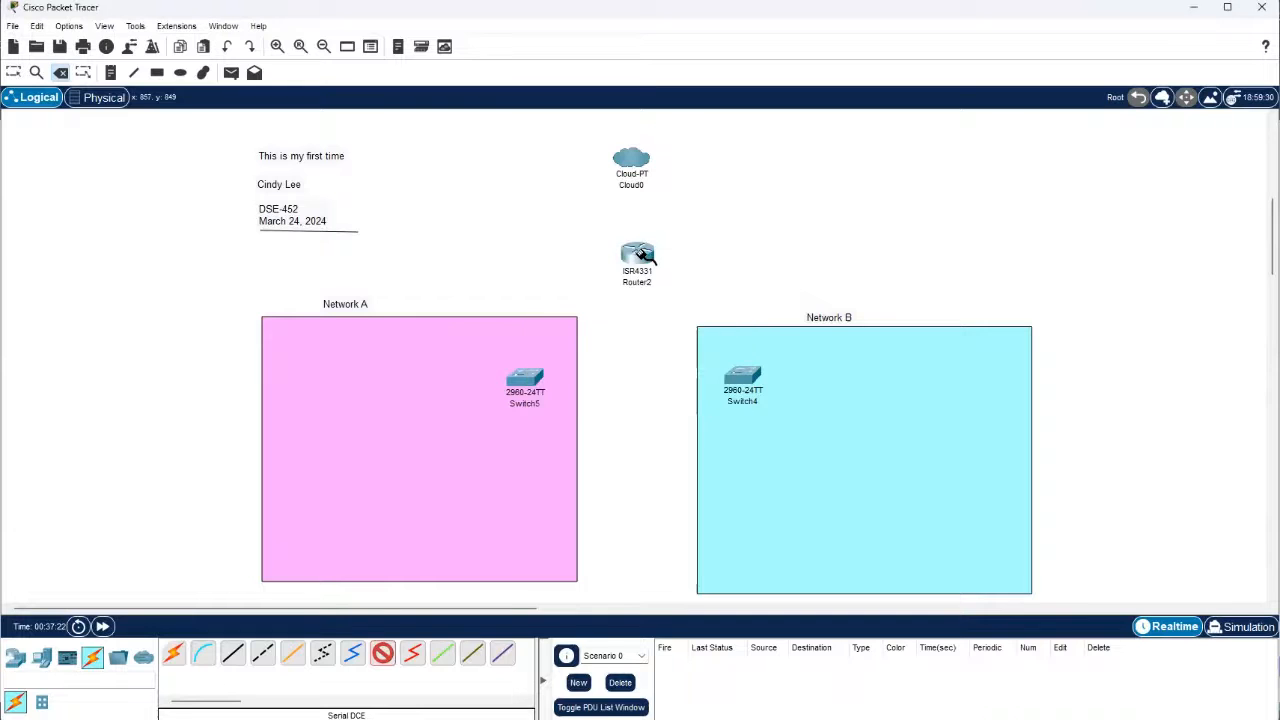
Connect the 4331 router to the 2960 switches in Network A and Network B using automatically chosen connections.
left_click(637, 258)
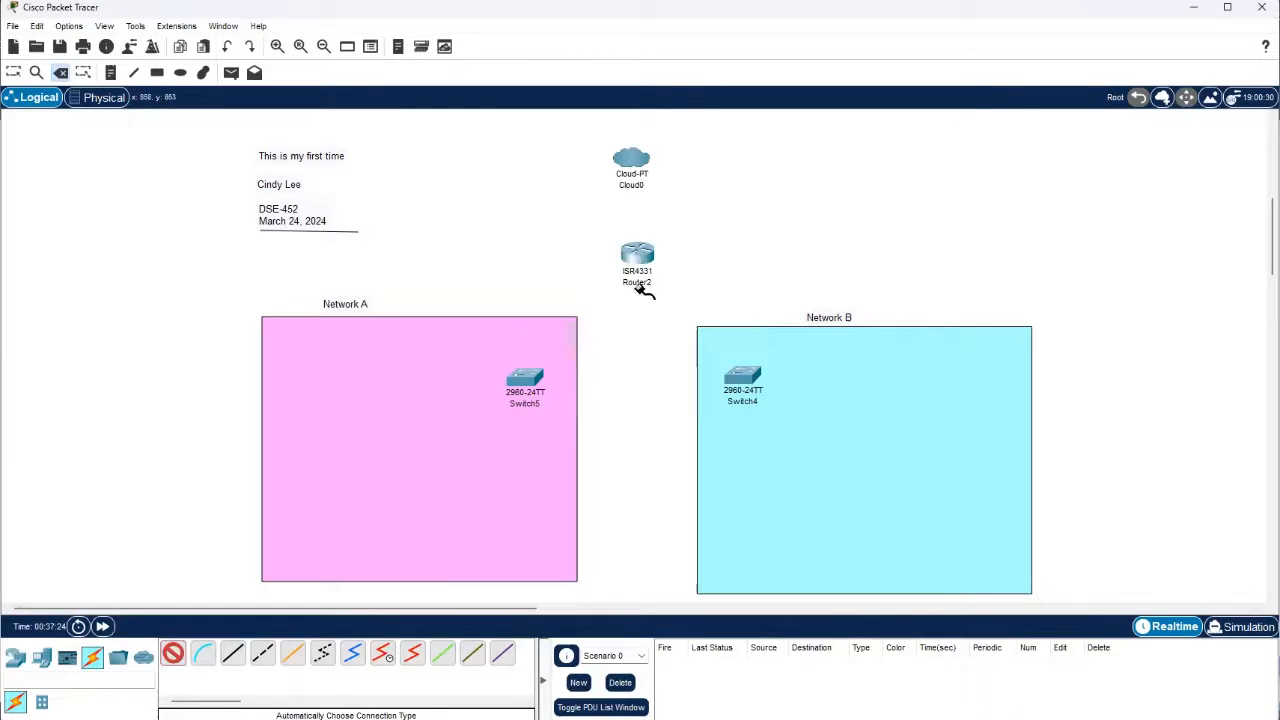
left_click(525, 378)
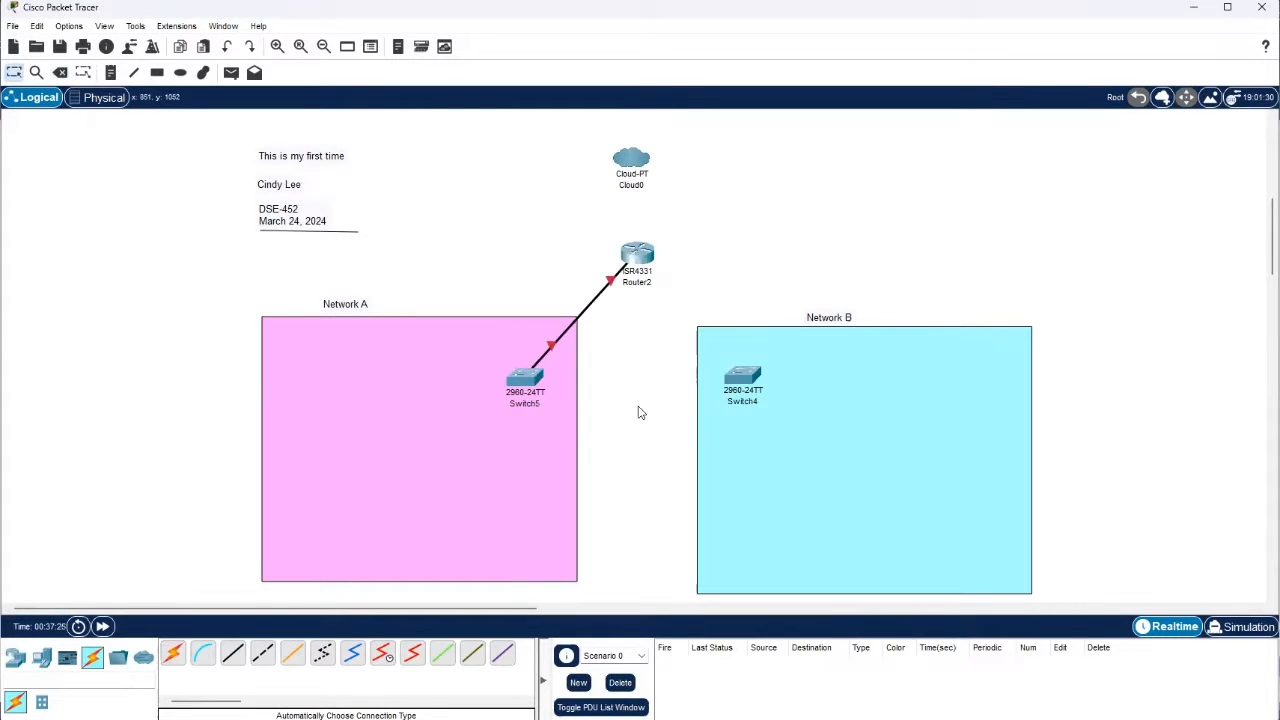
left_click(172, 652)
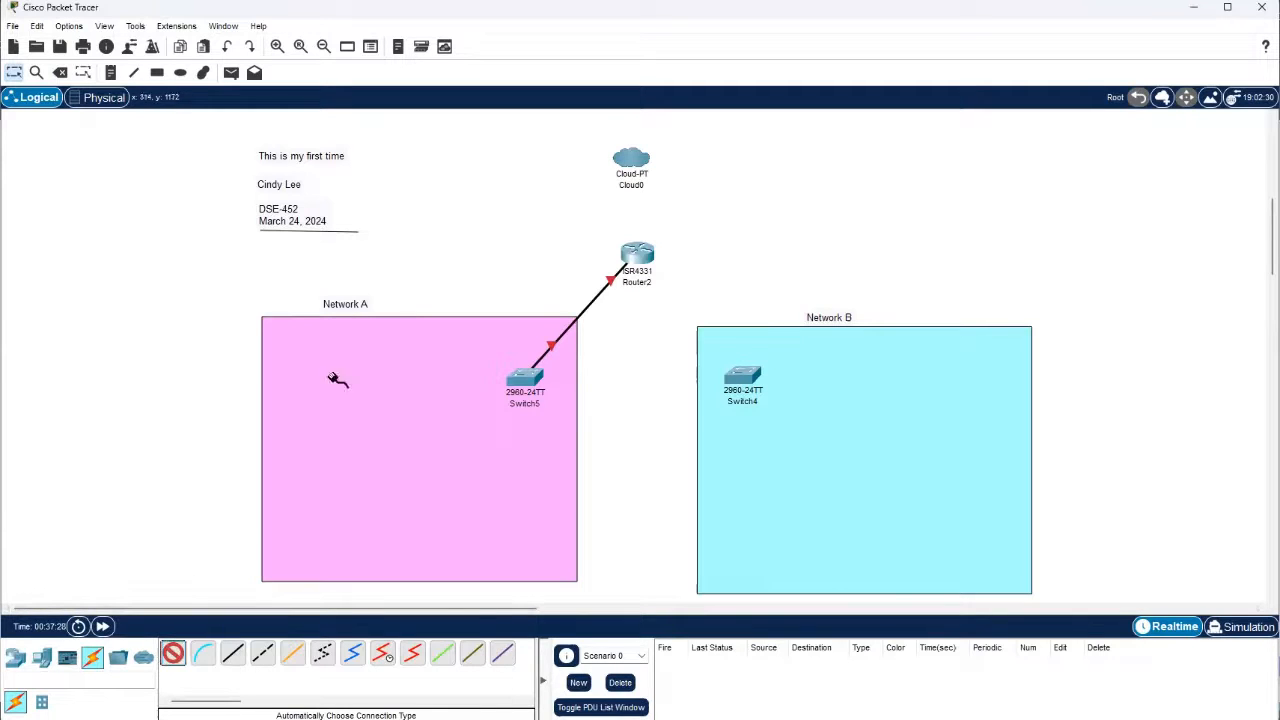
left_click(648, 258)
left_click(742, 378)
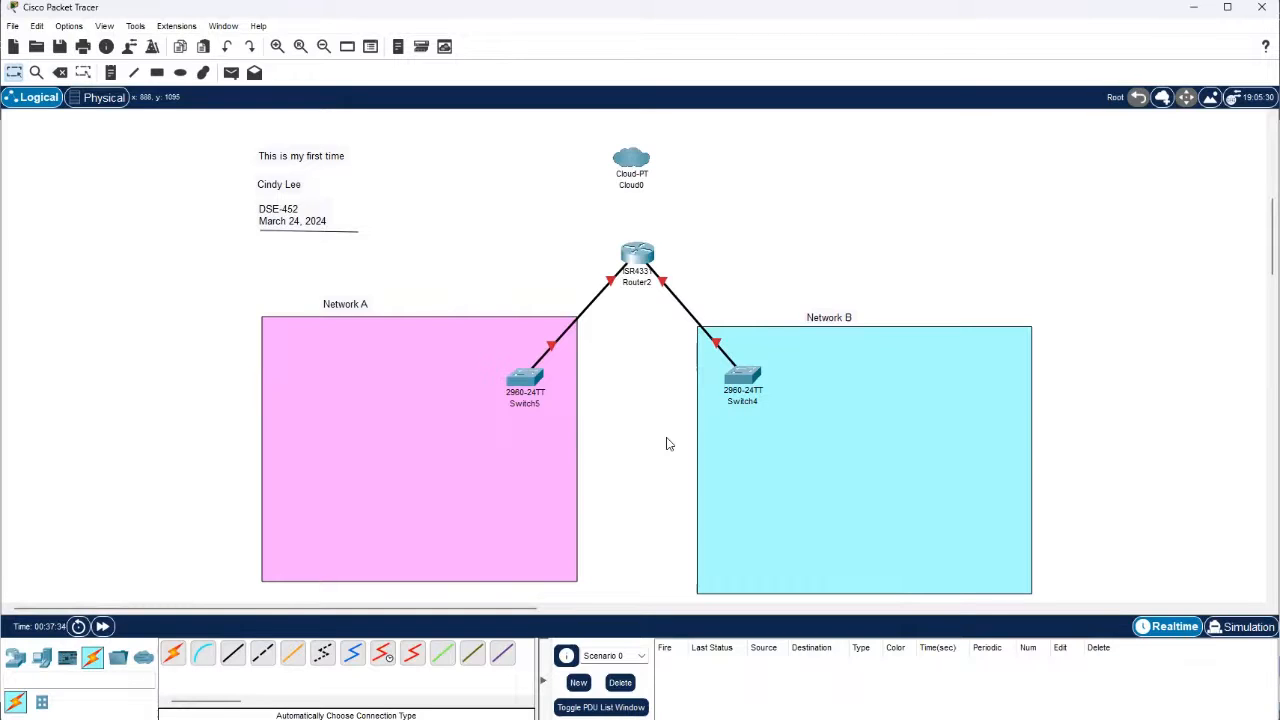
Move the 2960 switches in Network A and Network B slightly upward, closer to the top edges of their rectangles.
mouse_move(523, 382)
left_mouse_down()
mouse_move(495, 355)
mouse_move(525, 365)
left_mouse_up()
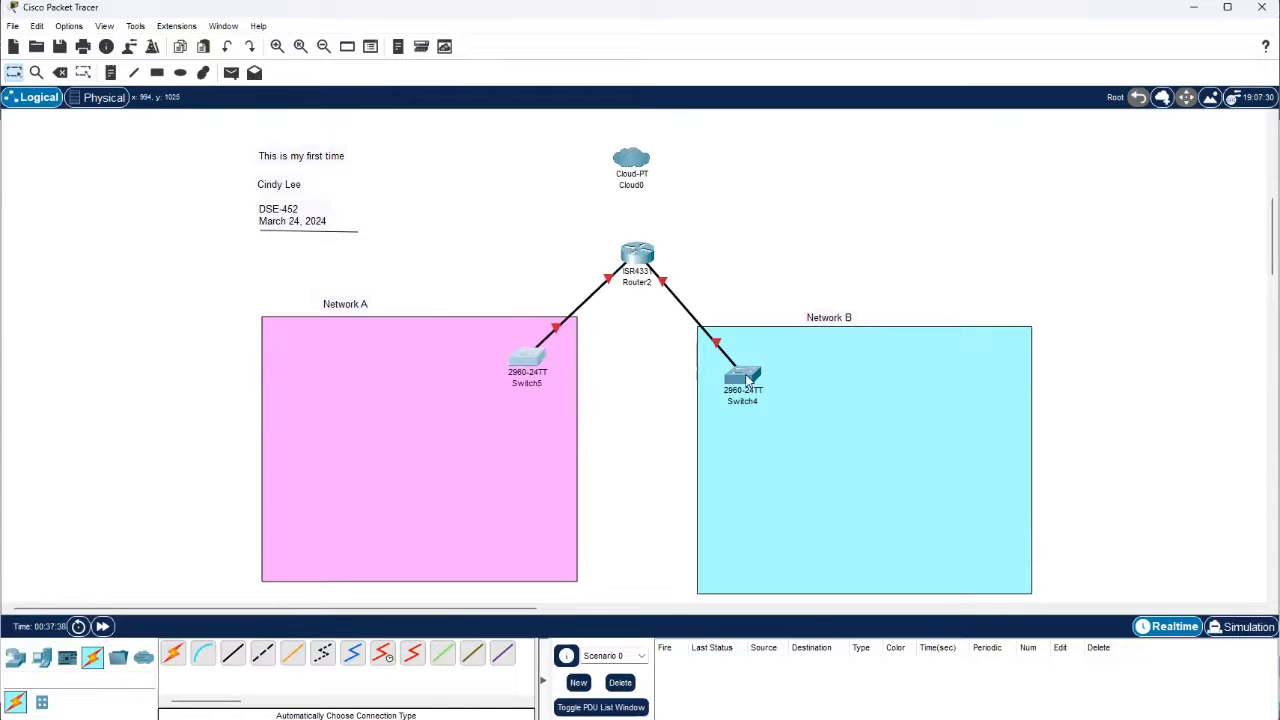
left_click_drag(747, 379, 747, 360)
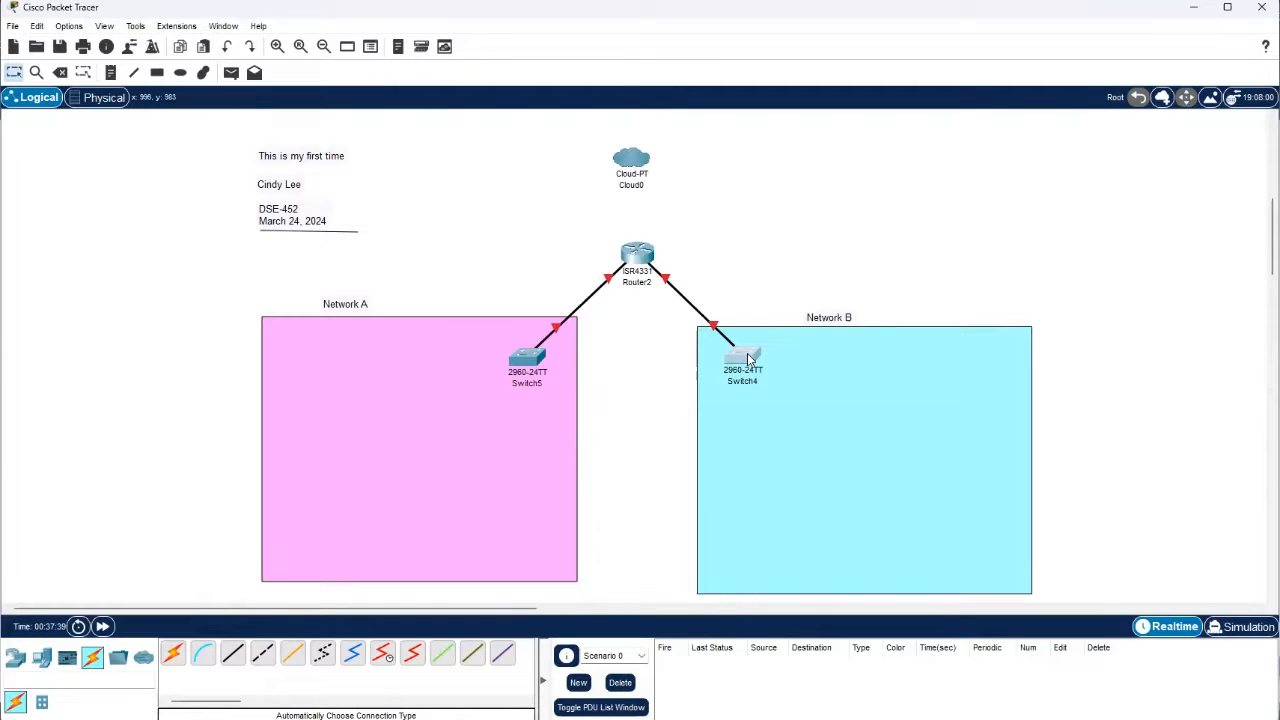
mouse_move(748, 358)
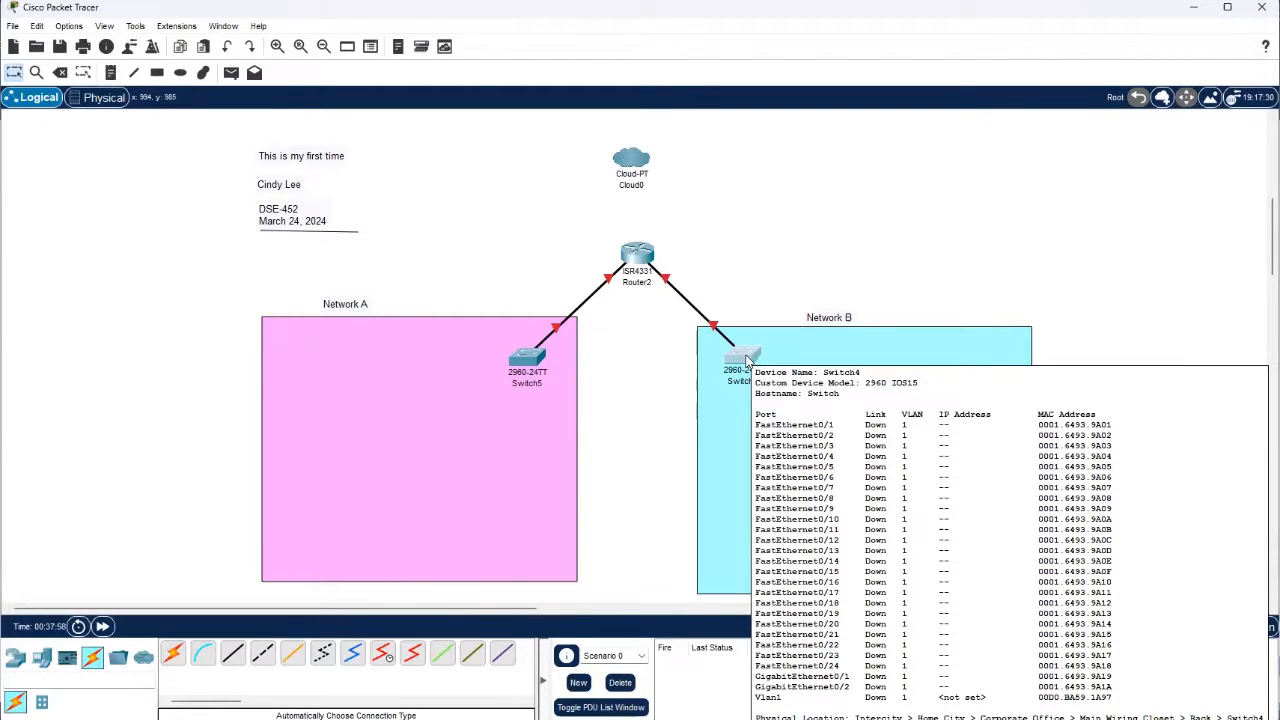
Place three PCs, a server and a printer along the left and lower part of the Network A rectangle.
left_click(41, 657)
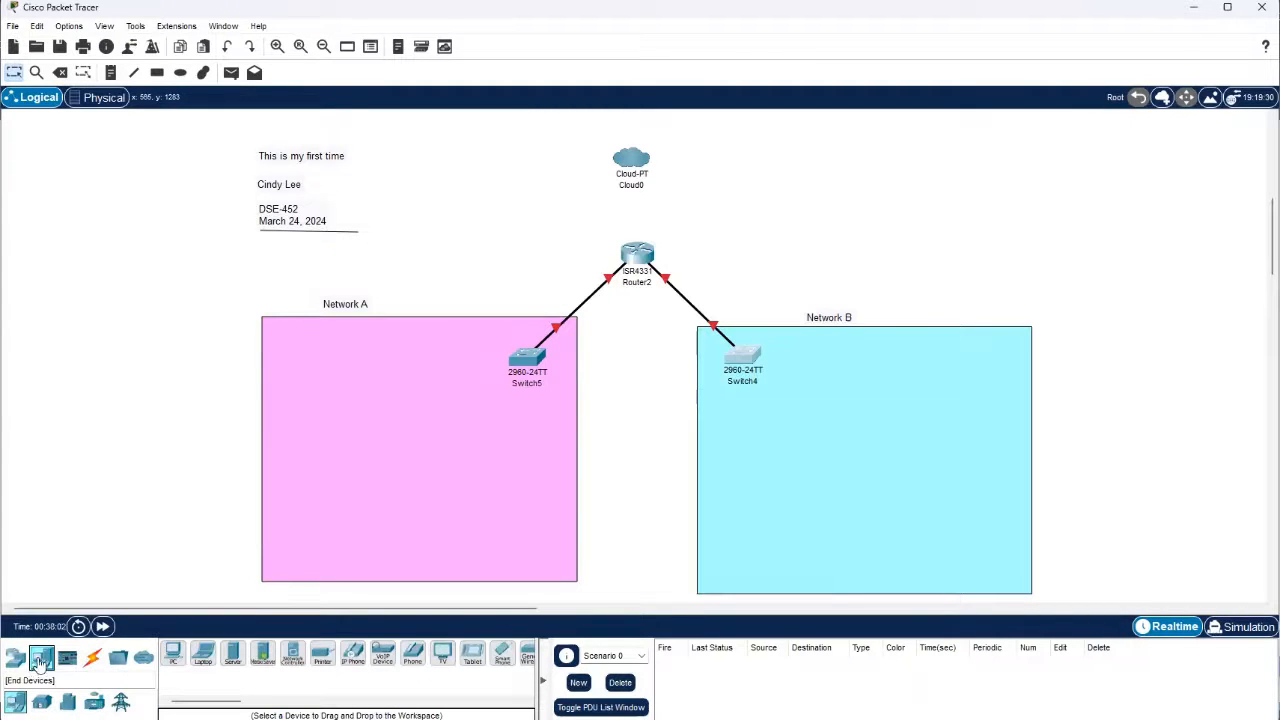
left_click(170, 655)
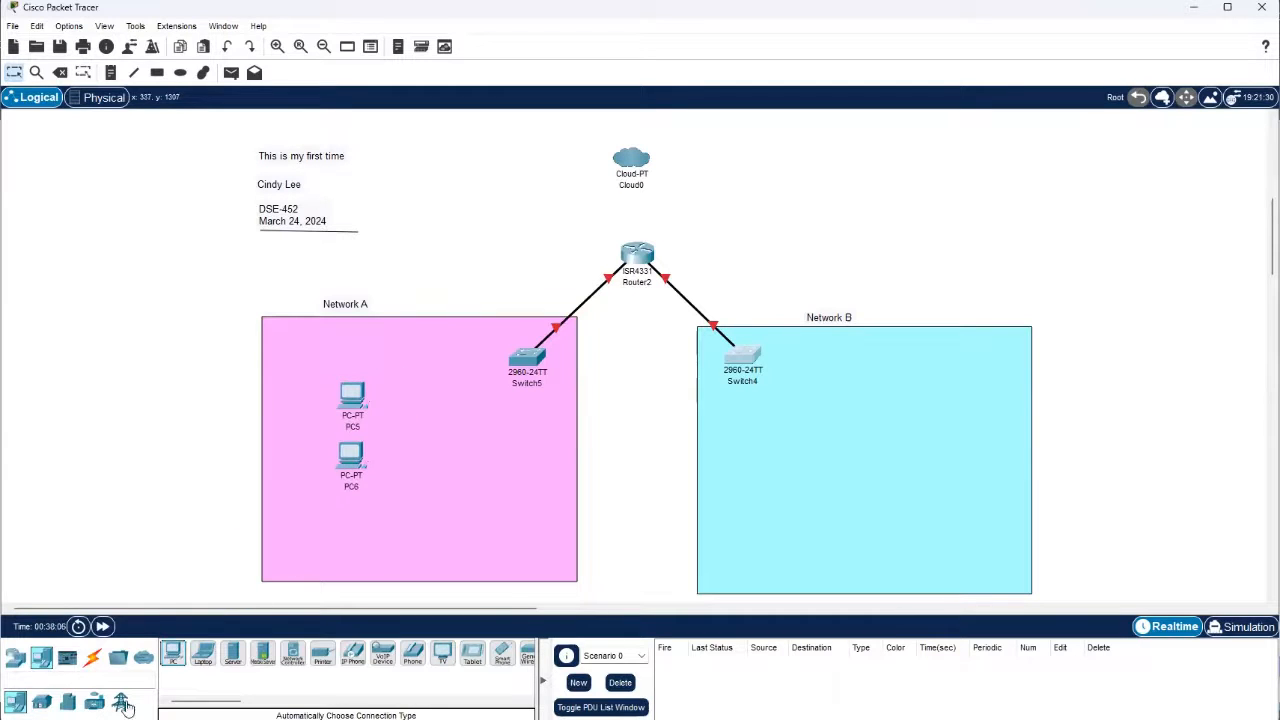
left_click(370, 532)
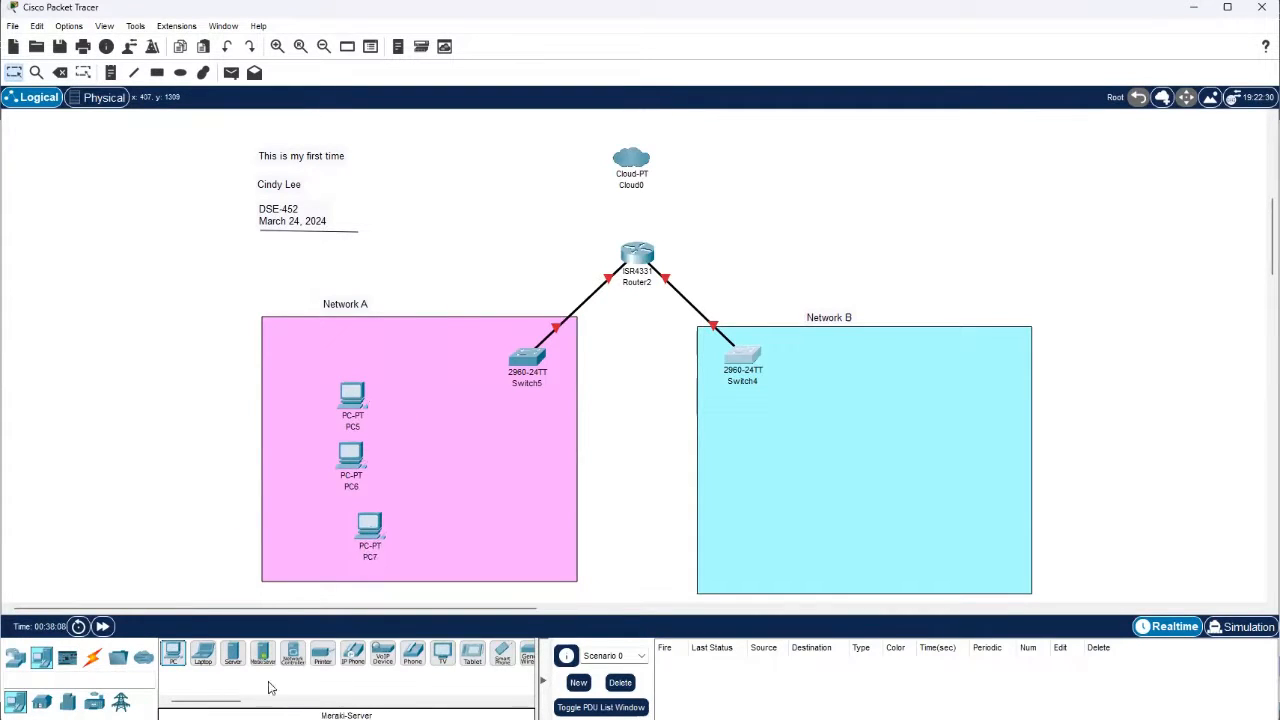
left_click(232, 655)
left_click(448, 550)
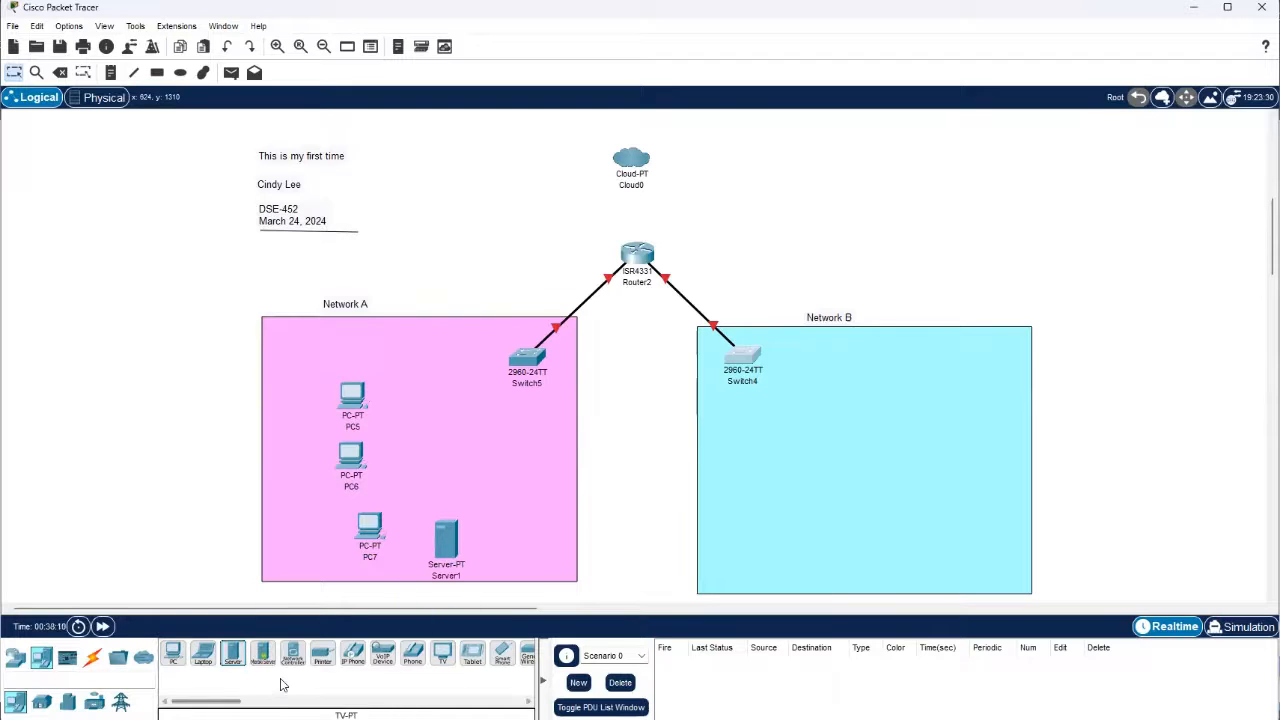
left_click(322, 655)
left_click(508, 550)
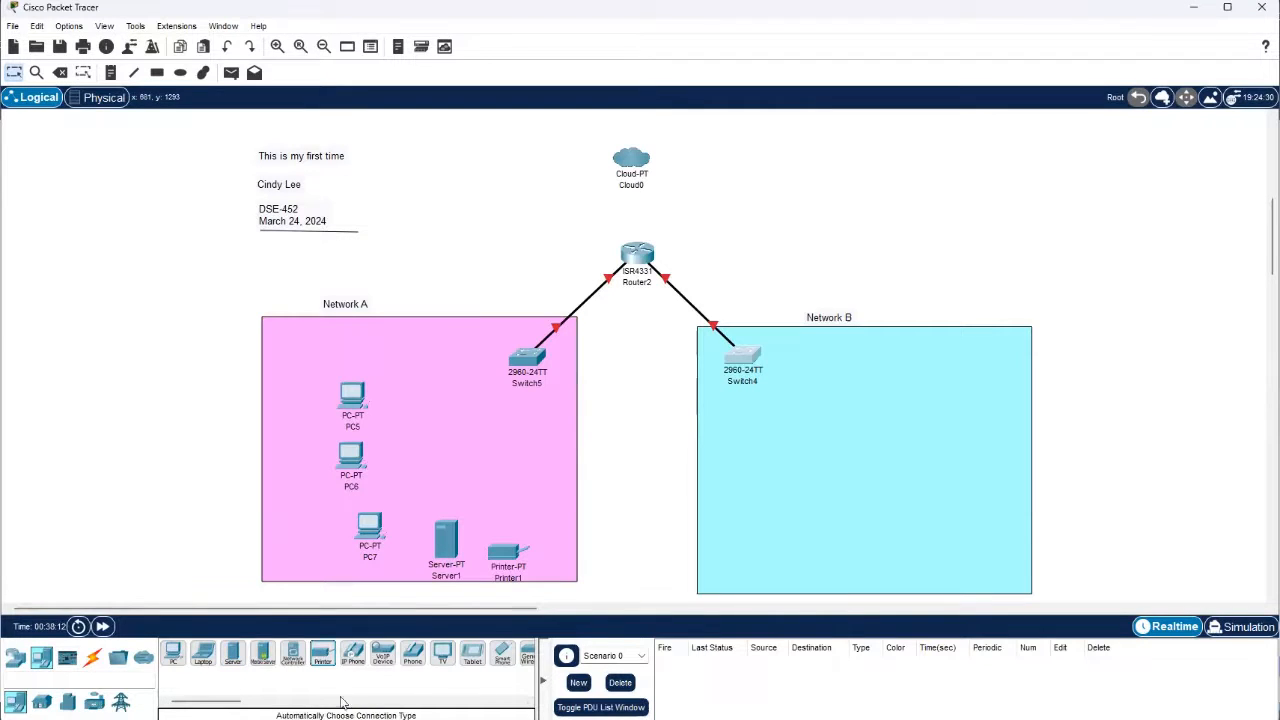
Place a PC near the right edge of the Network B rectangle and two servers side by side below it.
left_click(173, 655)
left_click(985, 455)
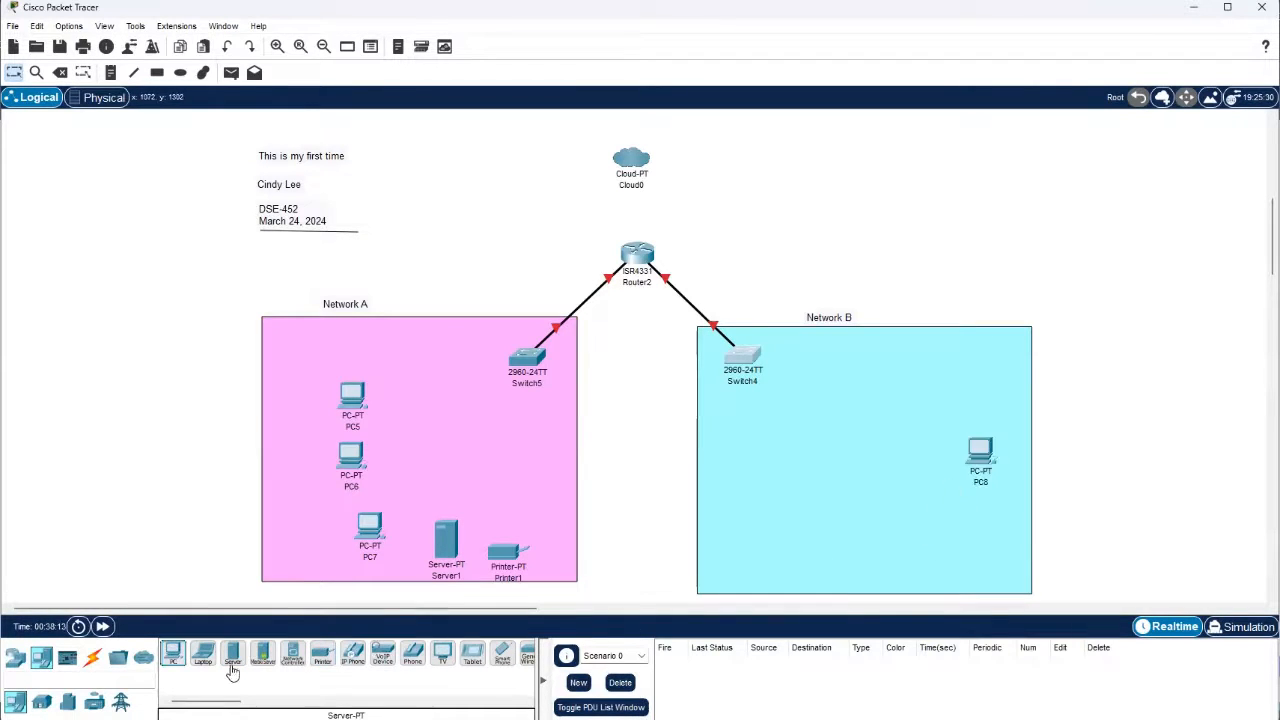
left_click(232, 655)
left_click(937, 503)
left_click(232, 655)
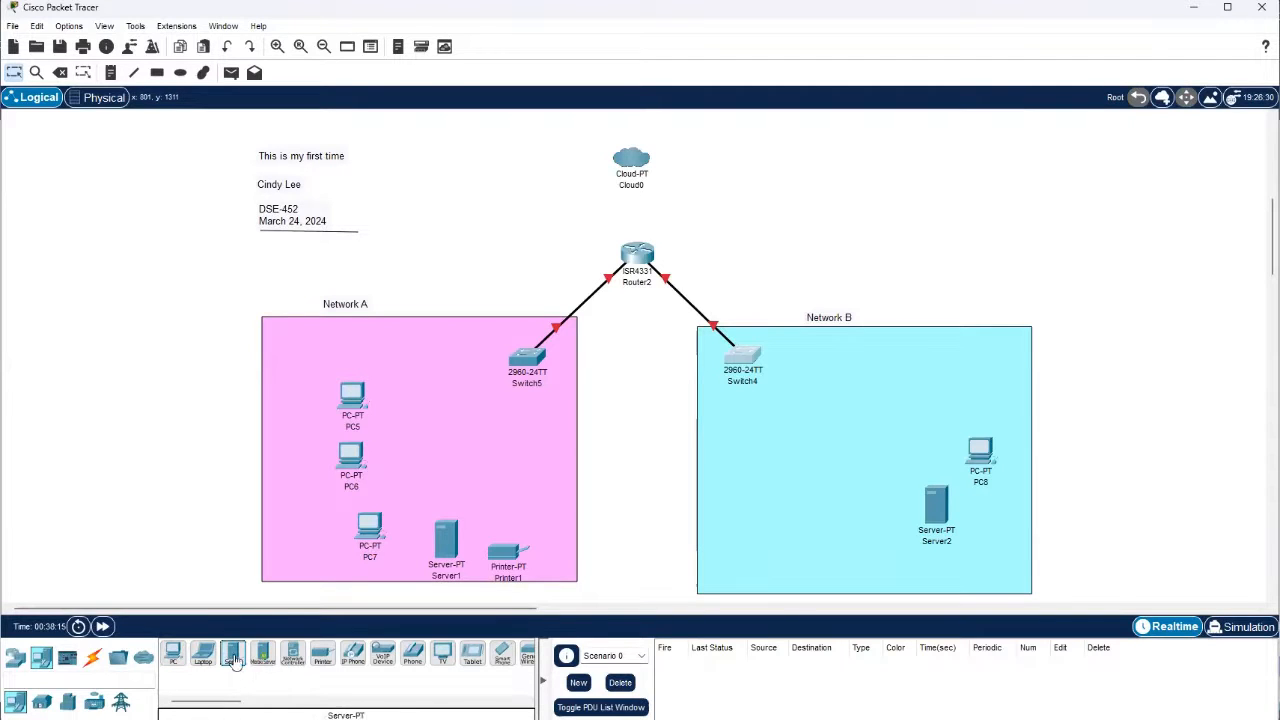
left_click(891, 505)
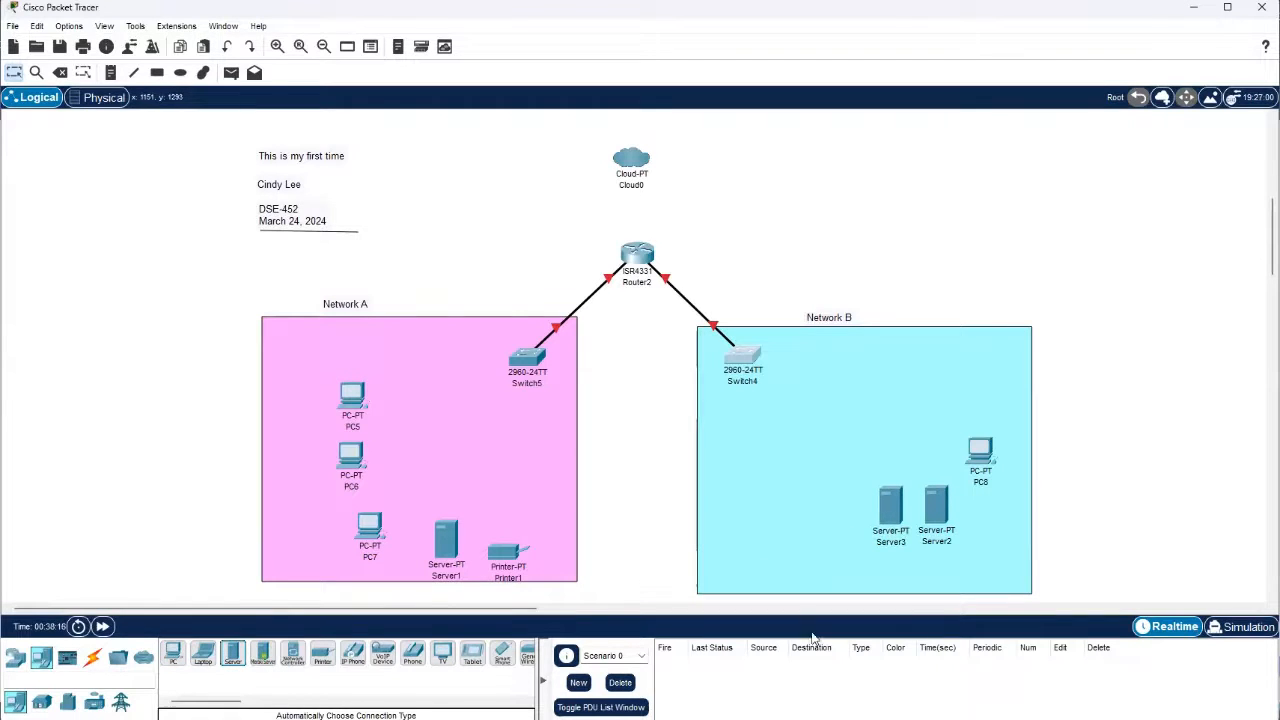
Add a printer to the left of the Network B servers and a laptop above the Network B PC.
left_click(322, 655)
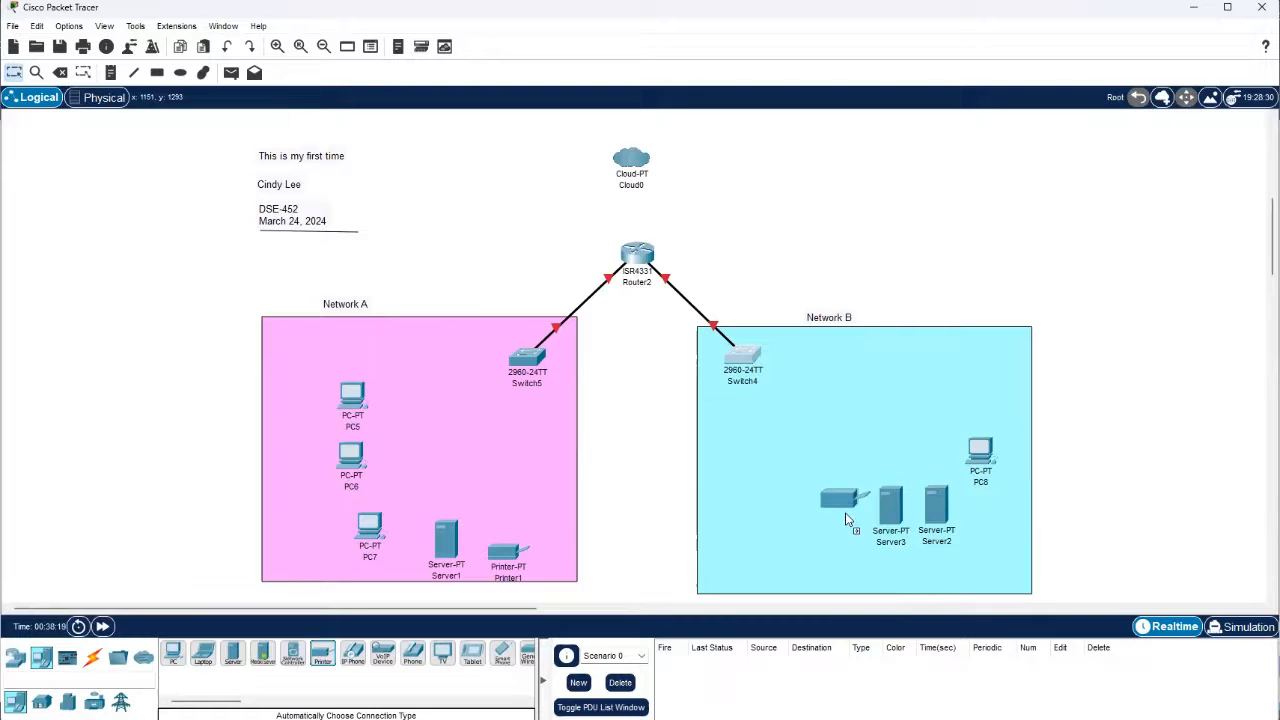
left_click(850, 544)
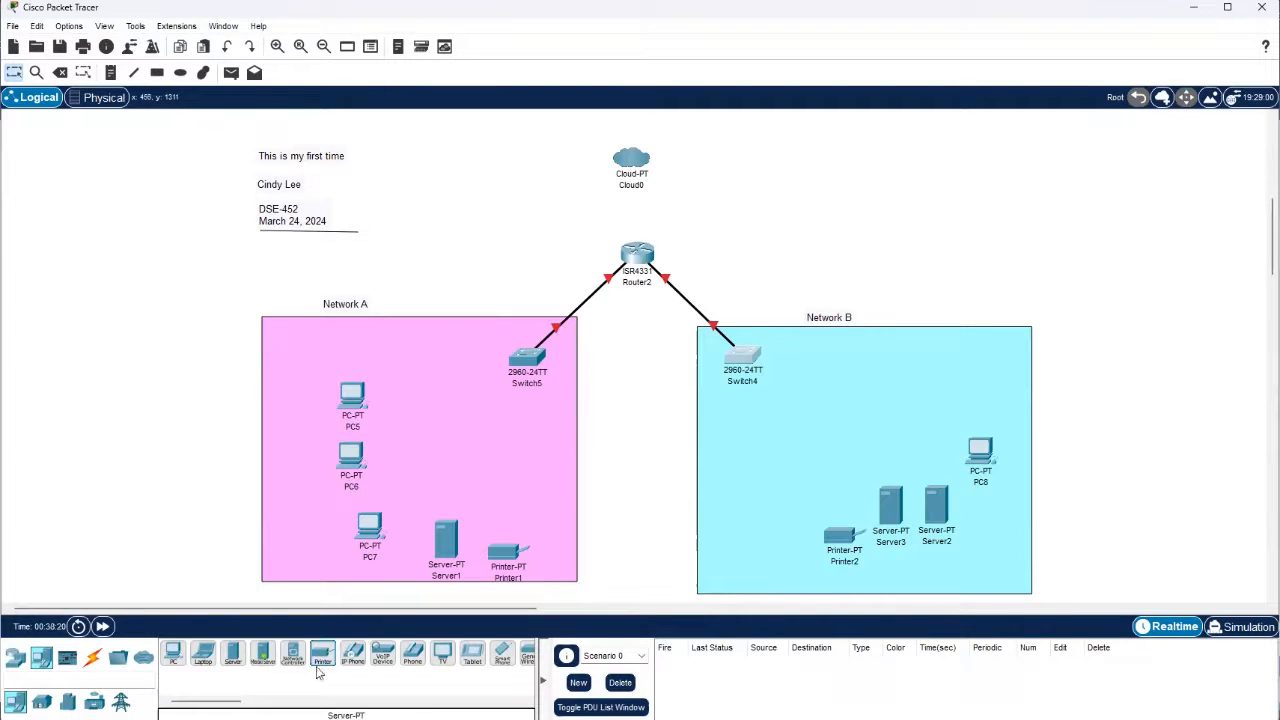
left_click(205, 658)
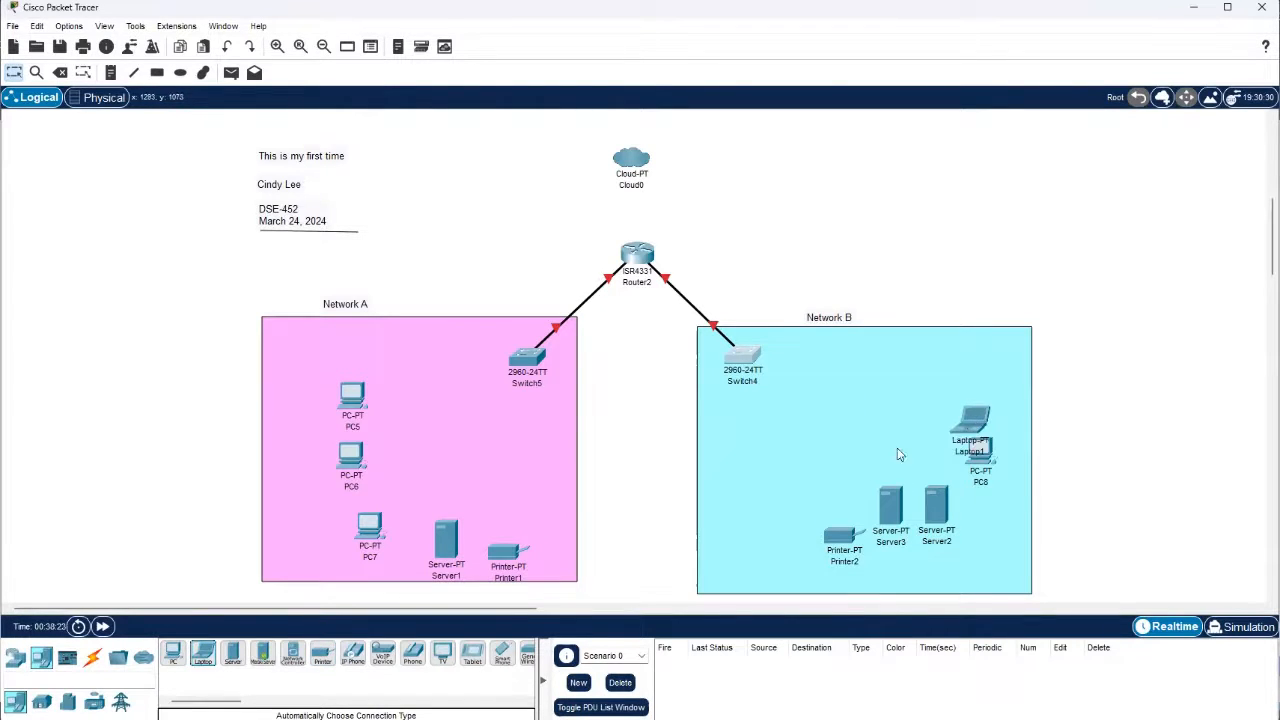
left_click(973, 392)
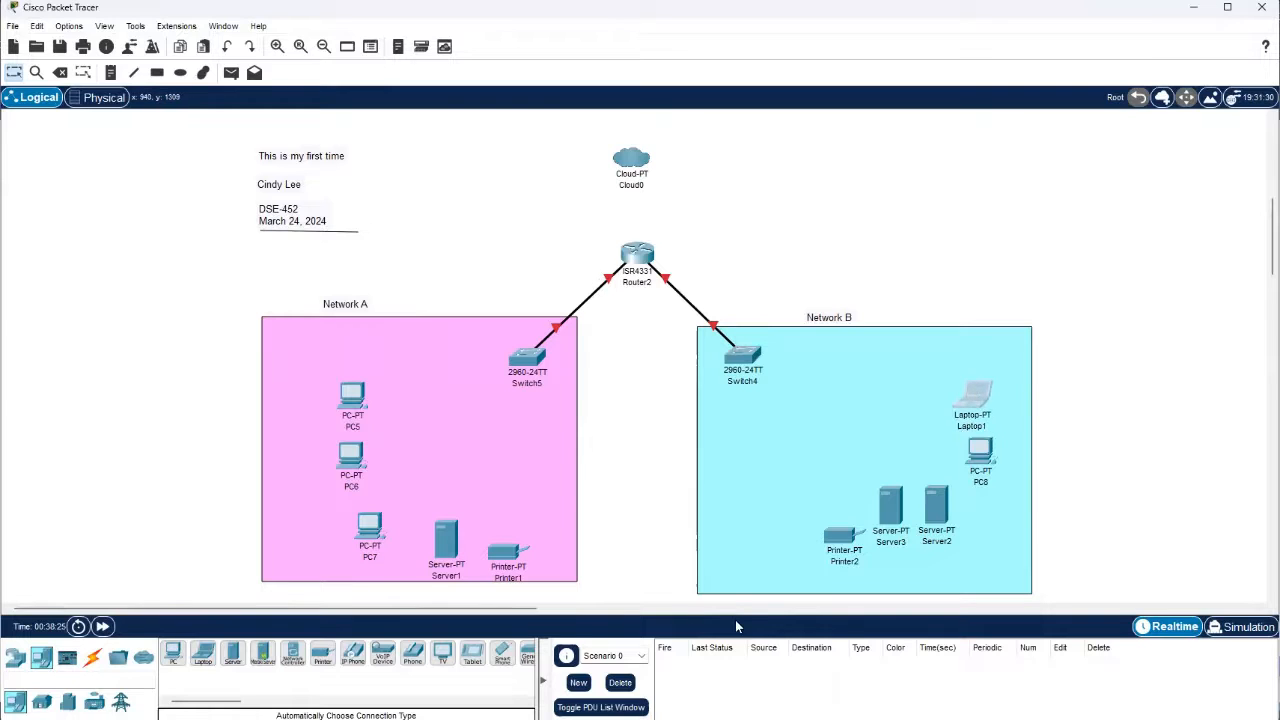
Connect the Network A switch to each of the three PCs with automatically chosen connections.
left_click(92, 657)
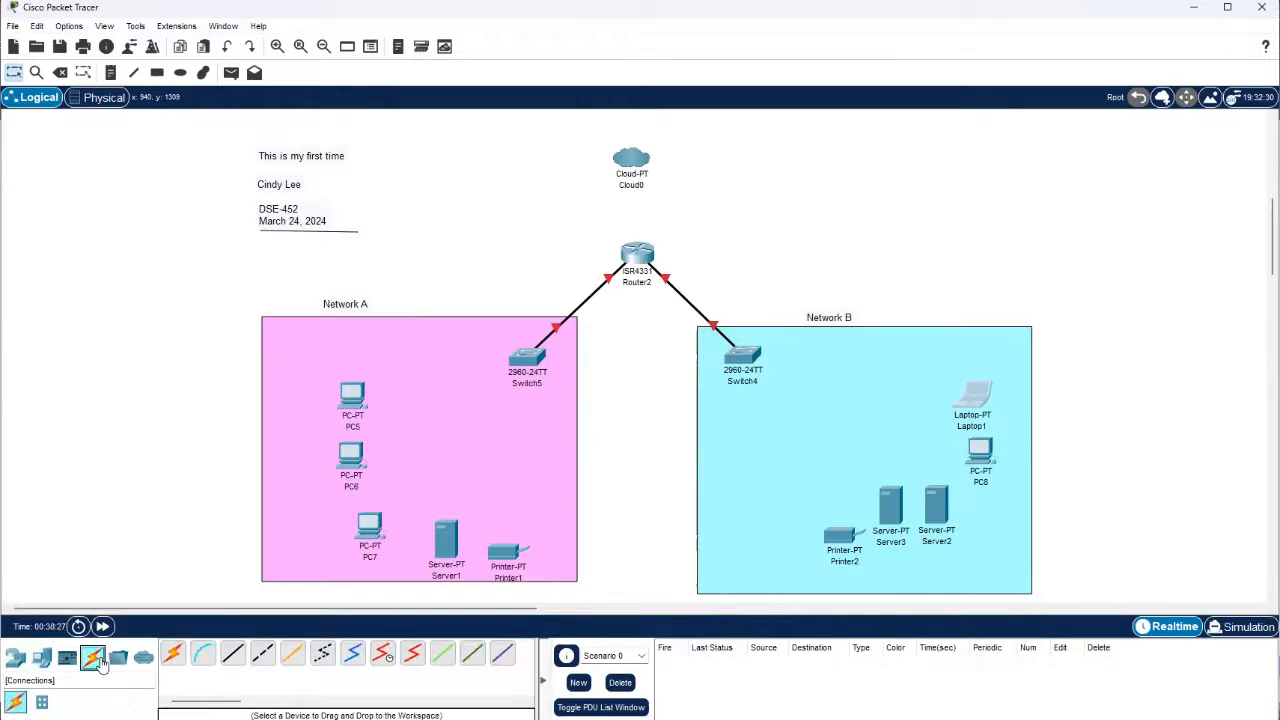
left_click(172, 653)
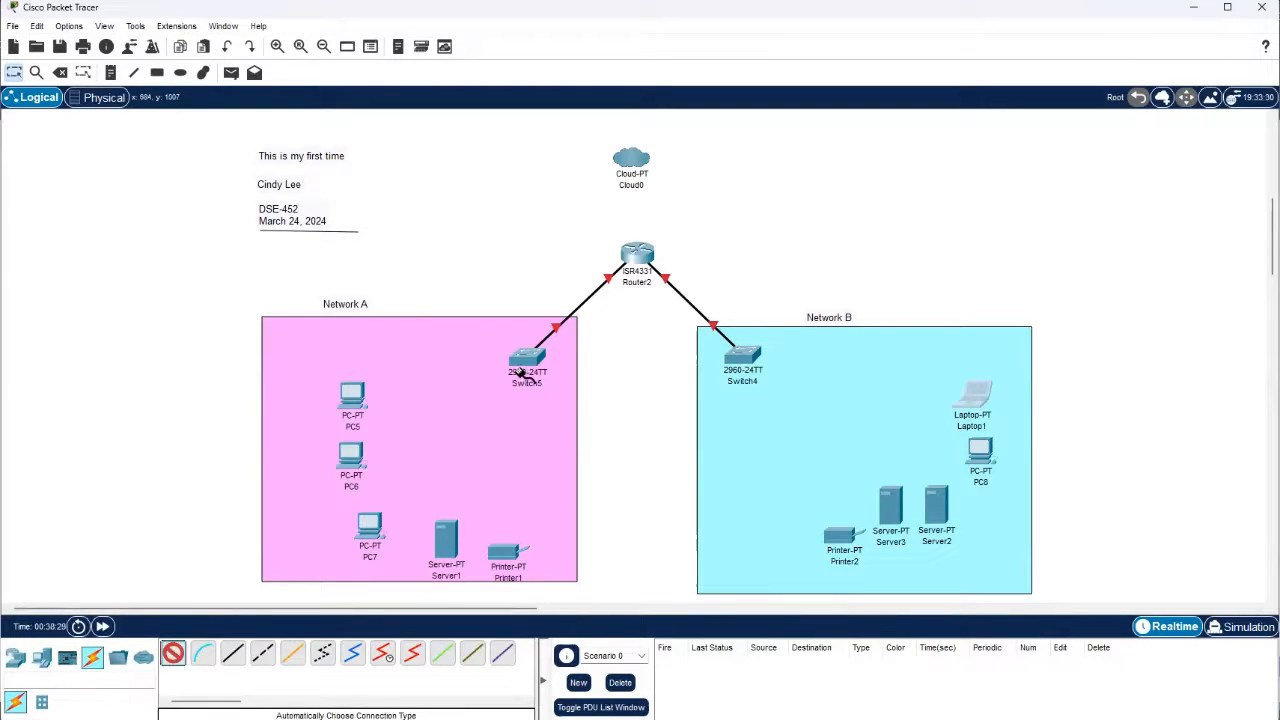
left_click(527, 360)
left_click(352, 396)
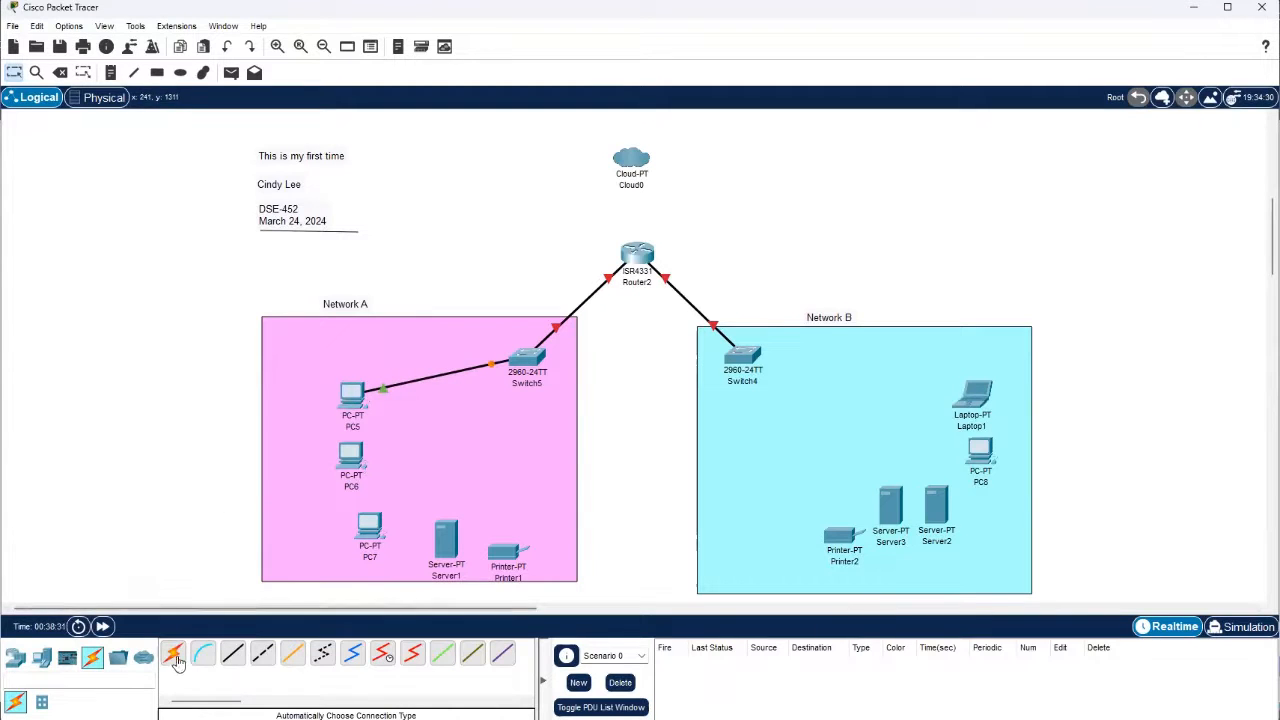
left_click(527, 358)
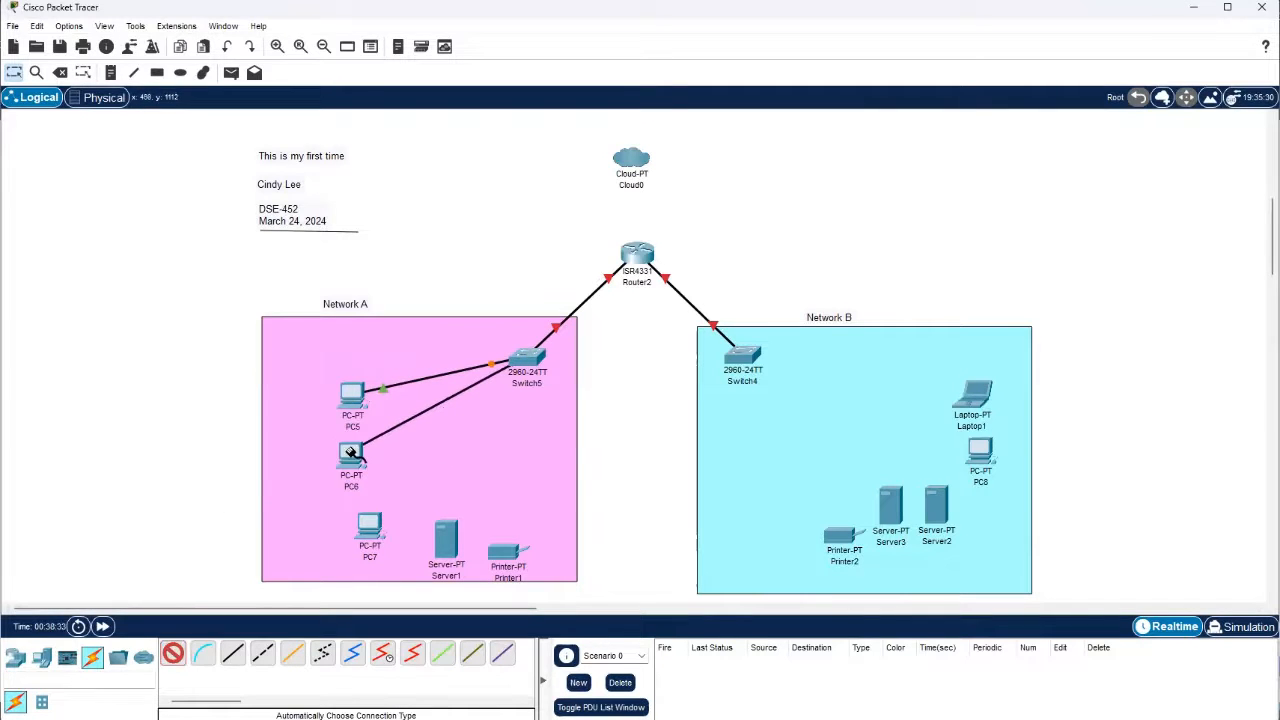
left_click(350, 455)
left_click(172, 653)
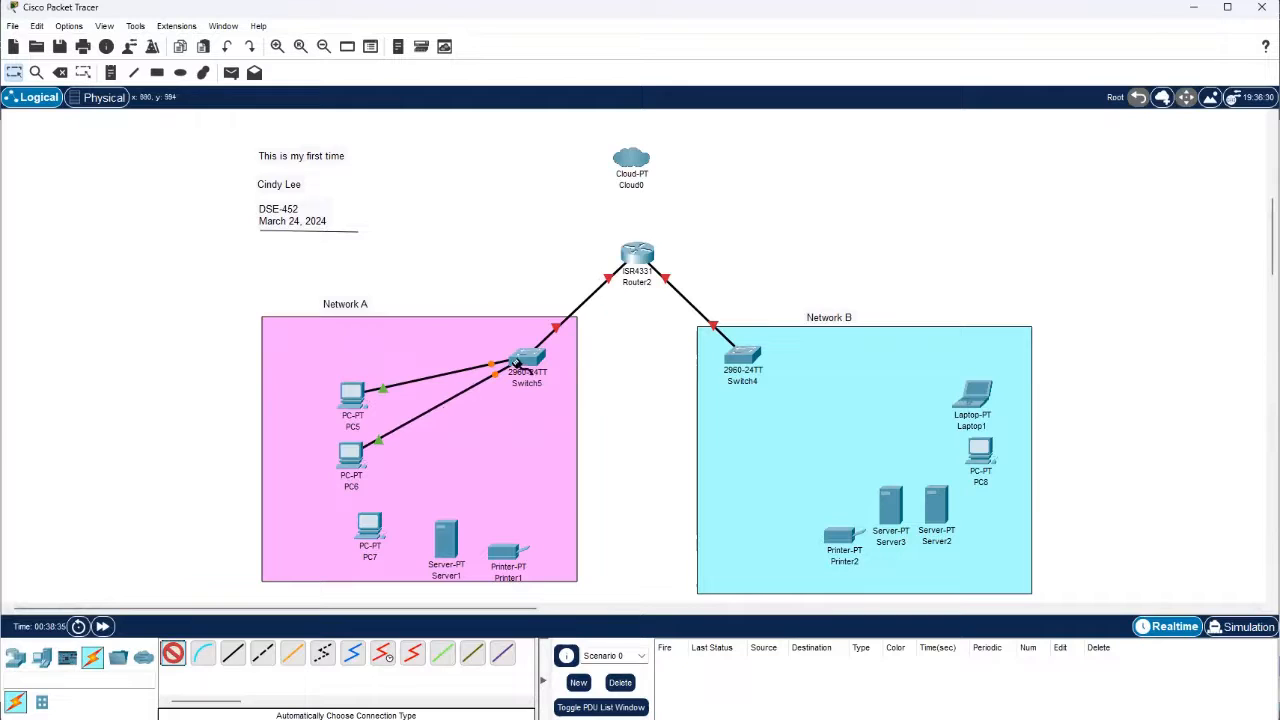
left_click(527, 360)
left_click(369, 525)
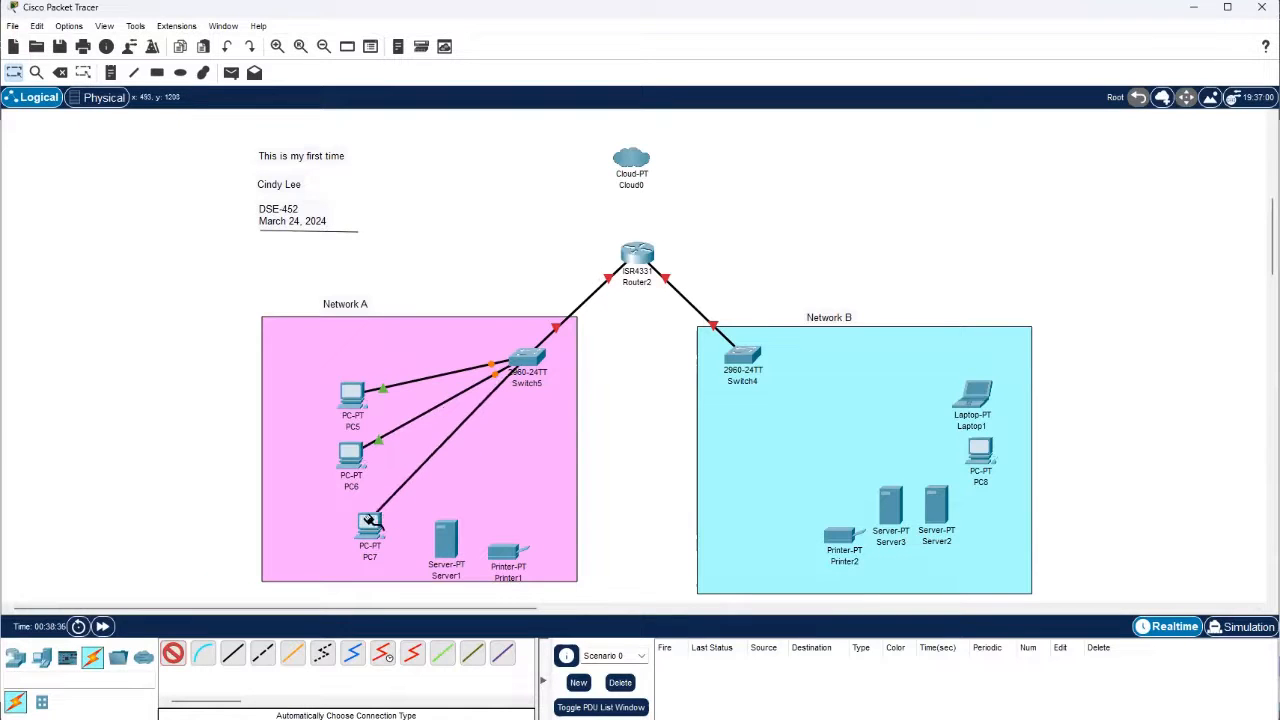
Connect the Network A switch to the server and the printer with automatically chosen connections.
left_click(172, 653)
left_click(538, 376)
left_click(446, 540)
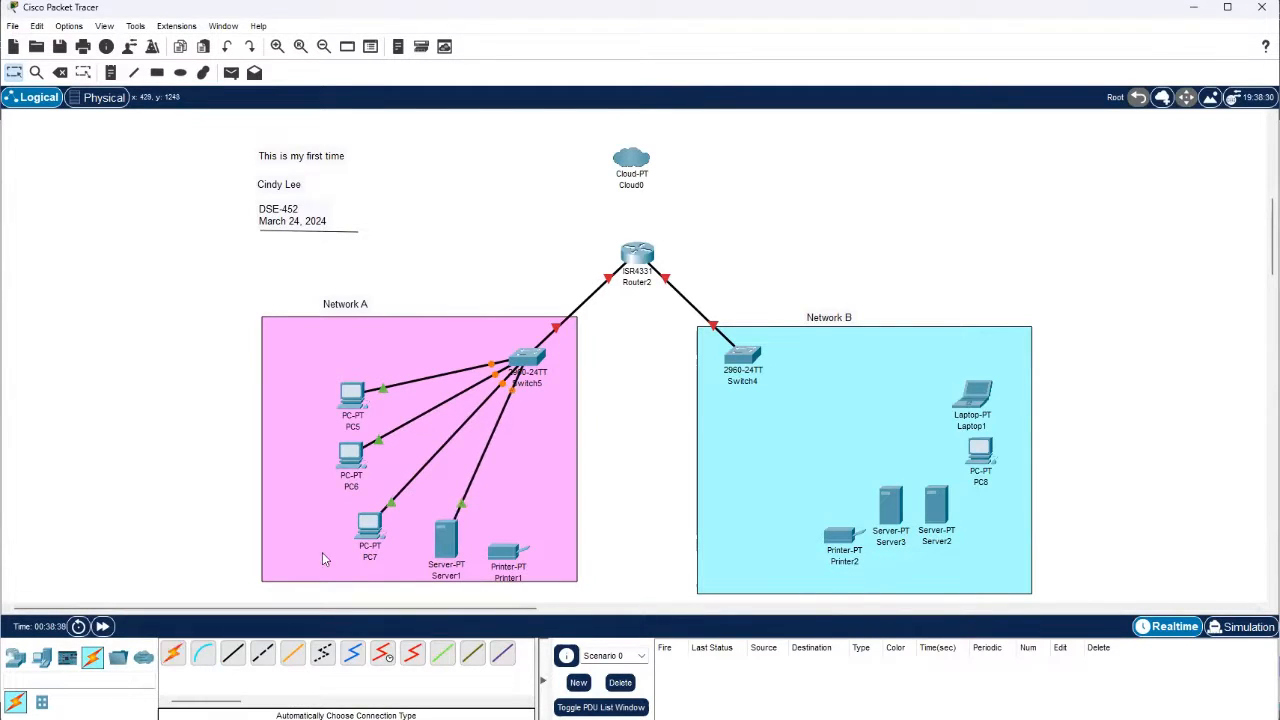
left_click(172, 653)
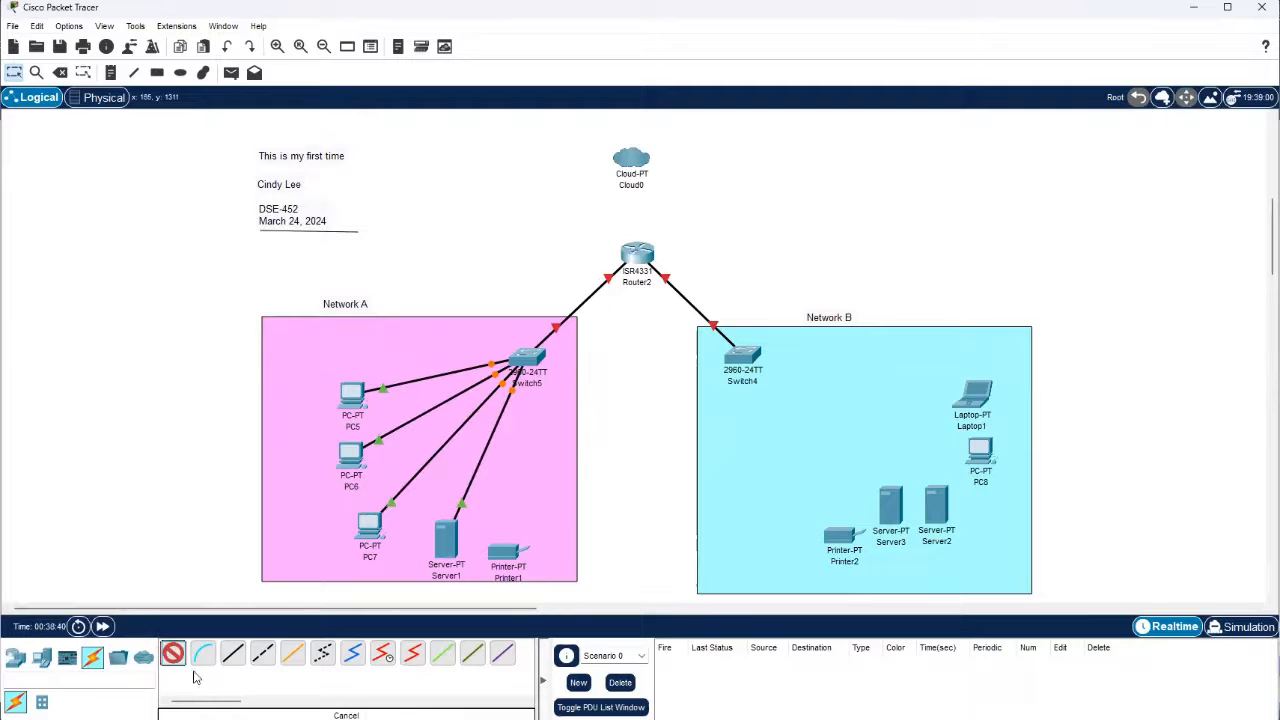
left_click(528, 366)
left_click(507, 556)
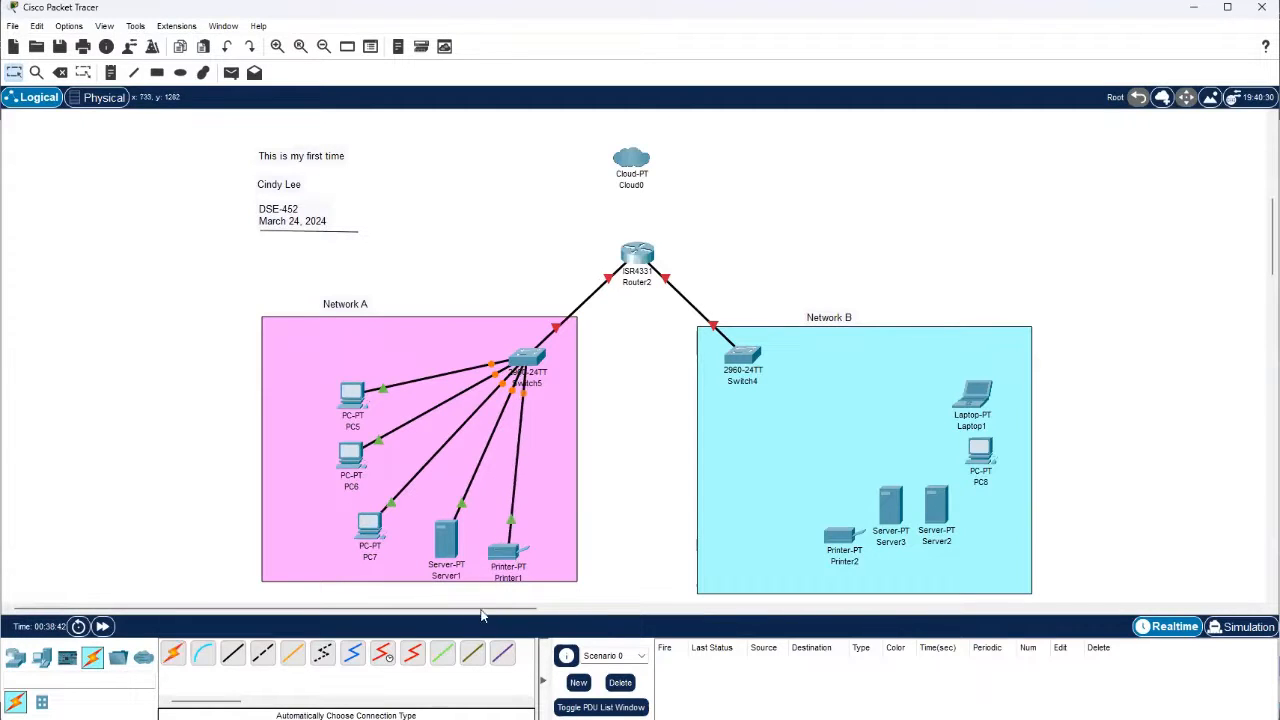
Connect the Network B switch to the printer and each of the two servers with automatically chosen connections.
left_click(172, 653)
left_click(173, 653)
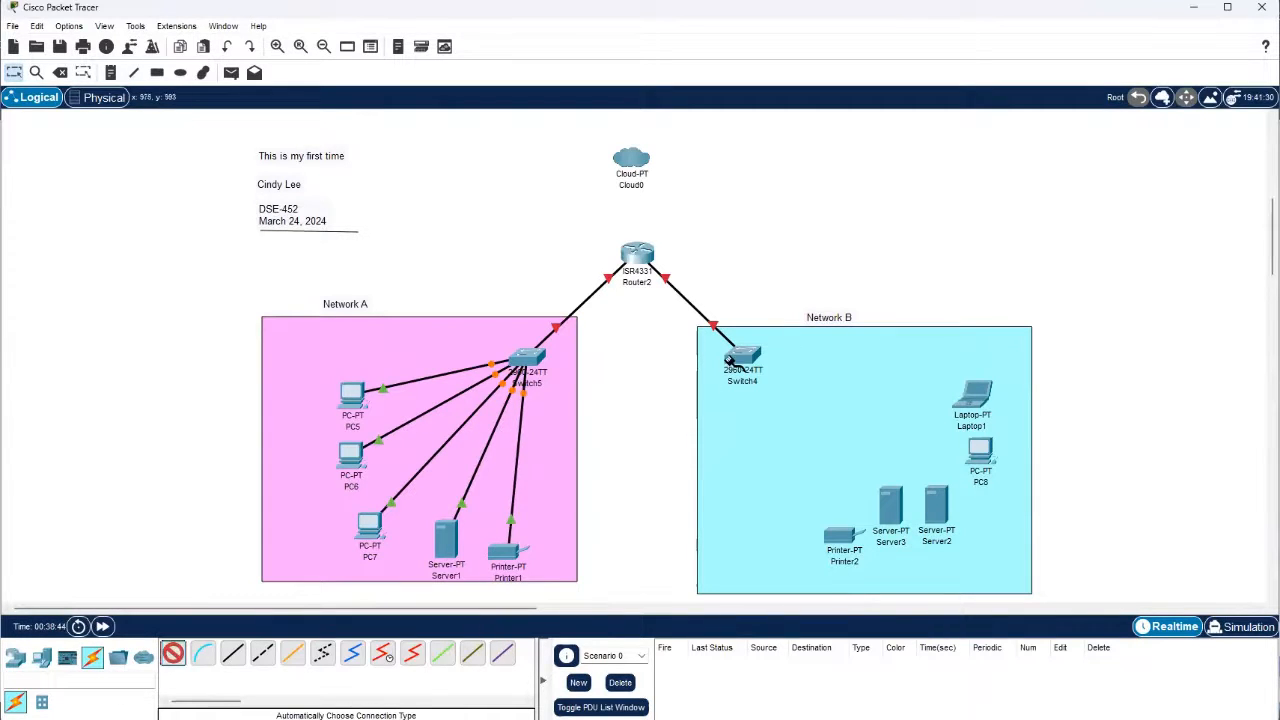
left_click(742, 358)
left_click(843, 532)
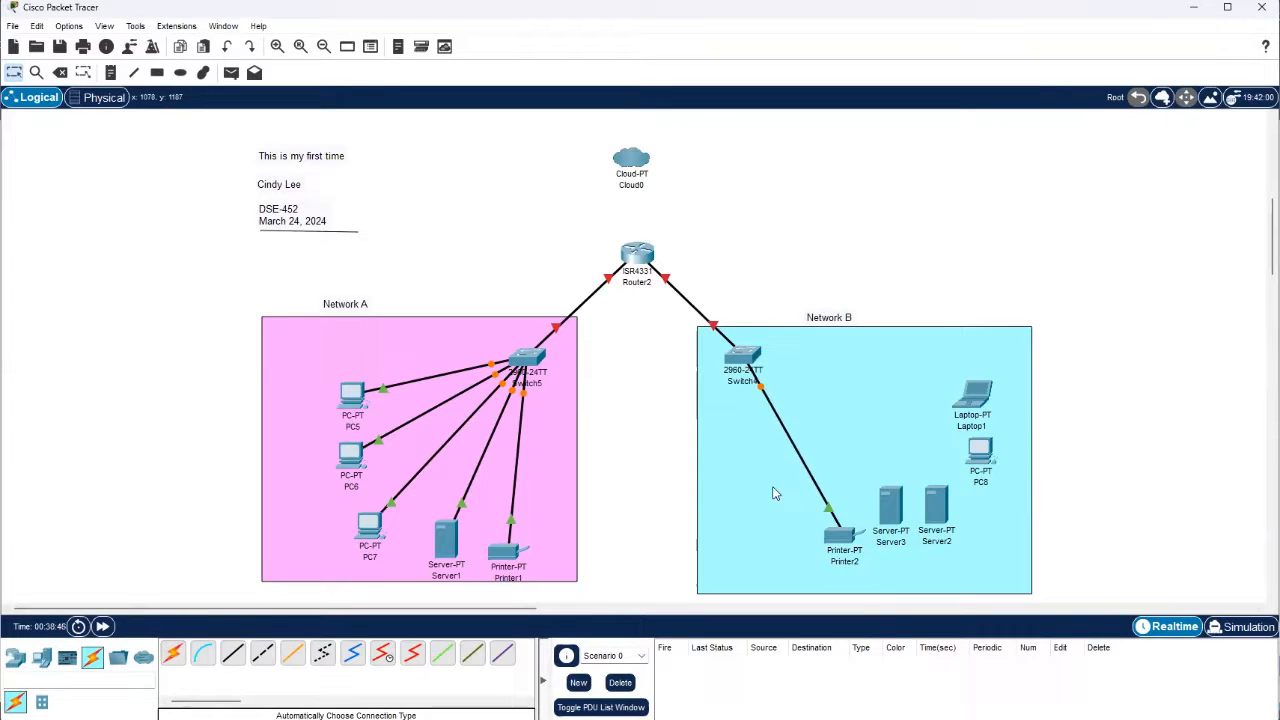
left_click(172, 653)
left_click(742, 358)
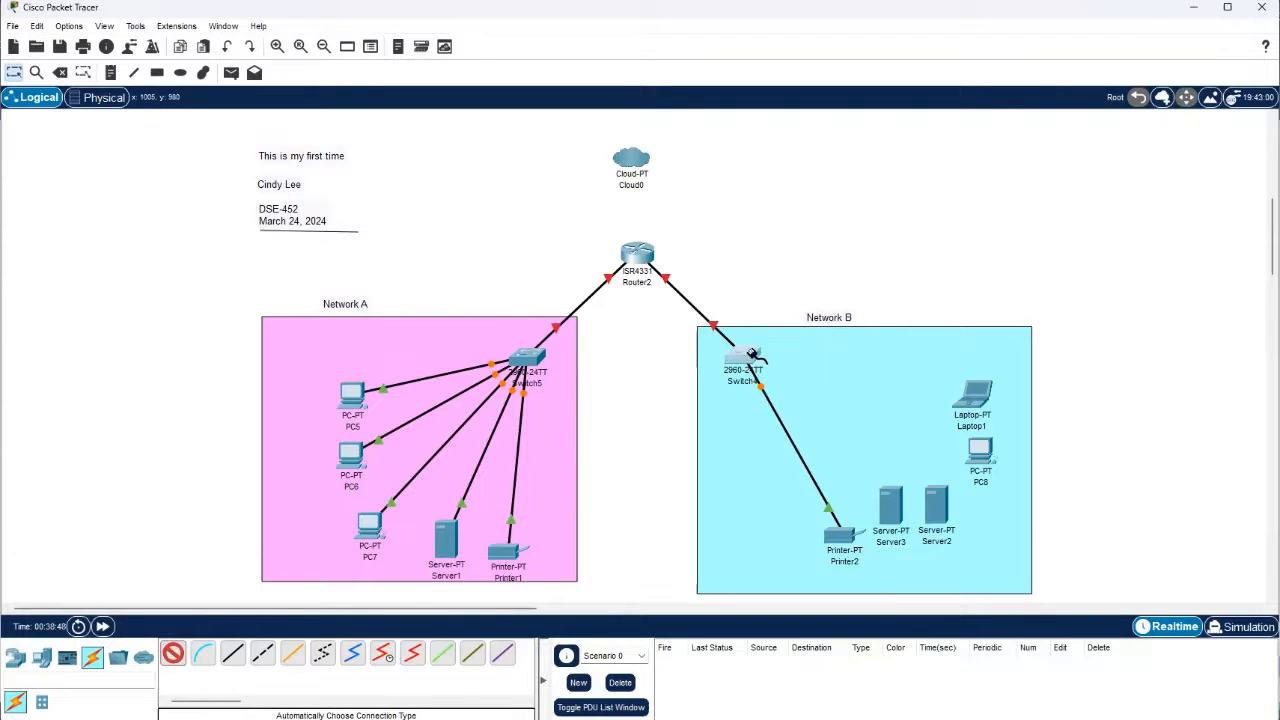
left_click(890, 505)
left_click(178, 655)
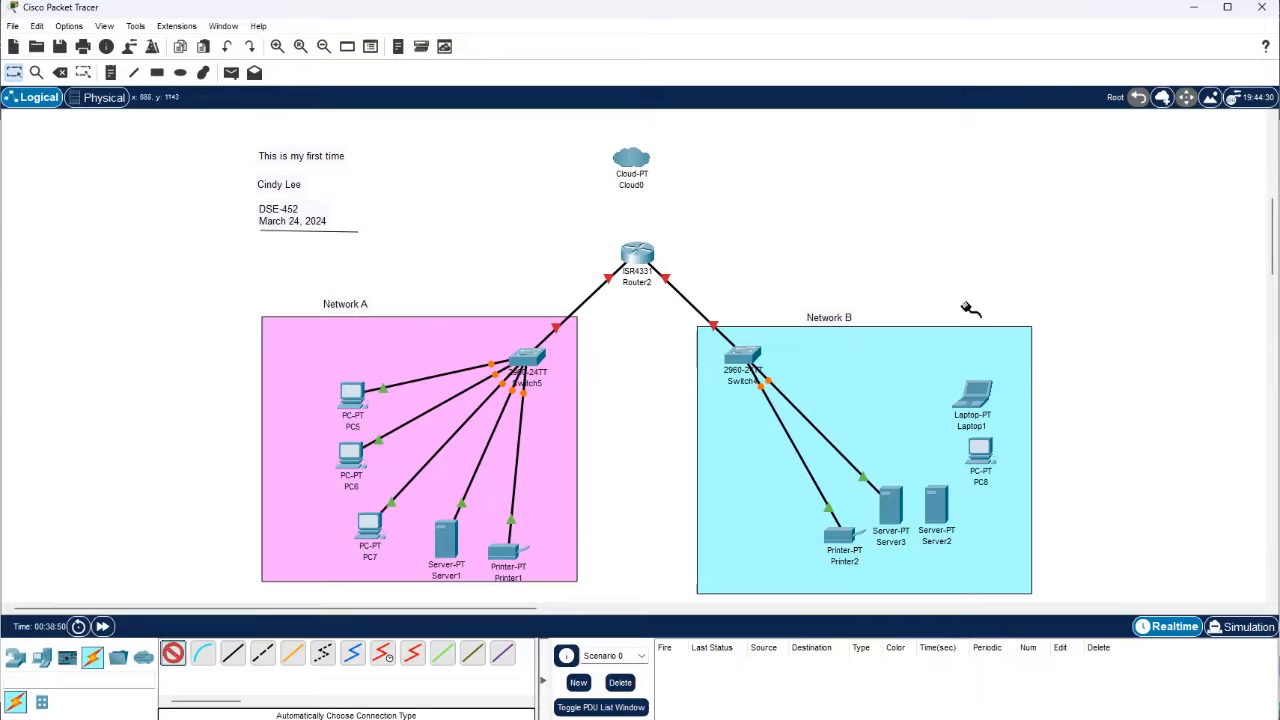
left_click(742, 358)
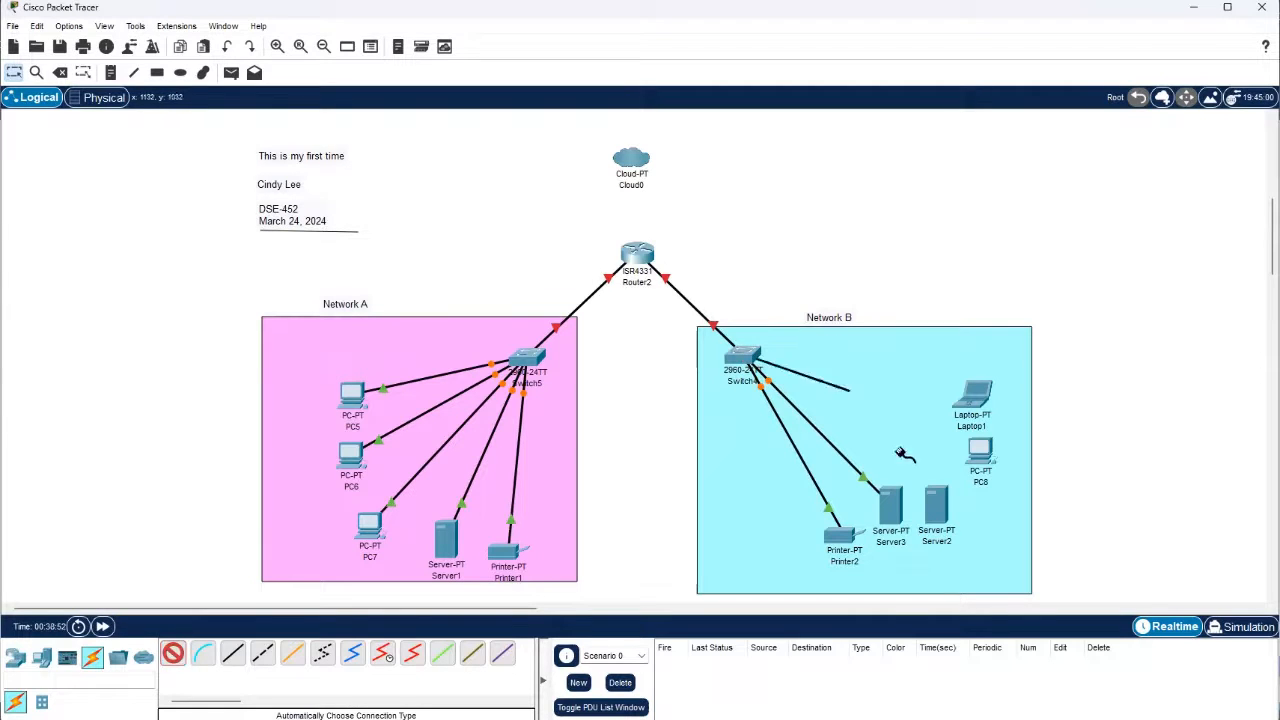
left_click(930, 497)
Connect the Network B switch to the PC and the laptop with automatically chosen connections.
left_click(175, 652)
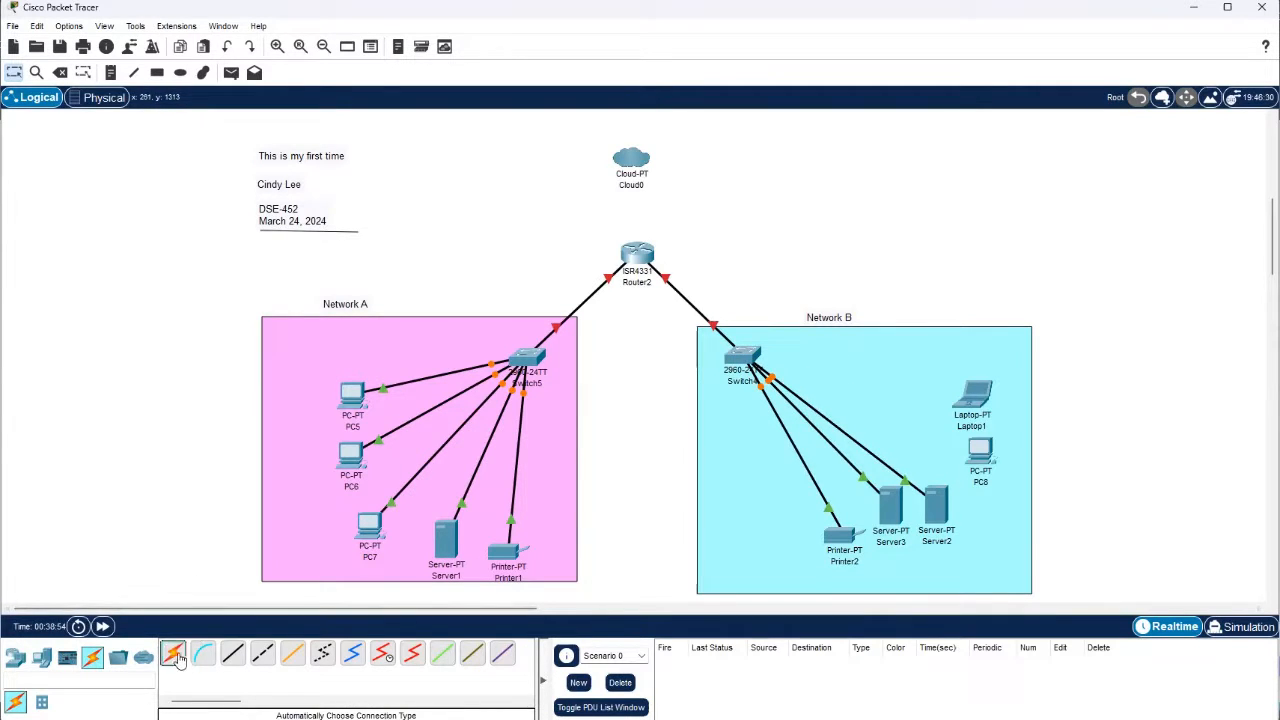
left_click(748, 355)
left_click(978, 448)
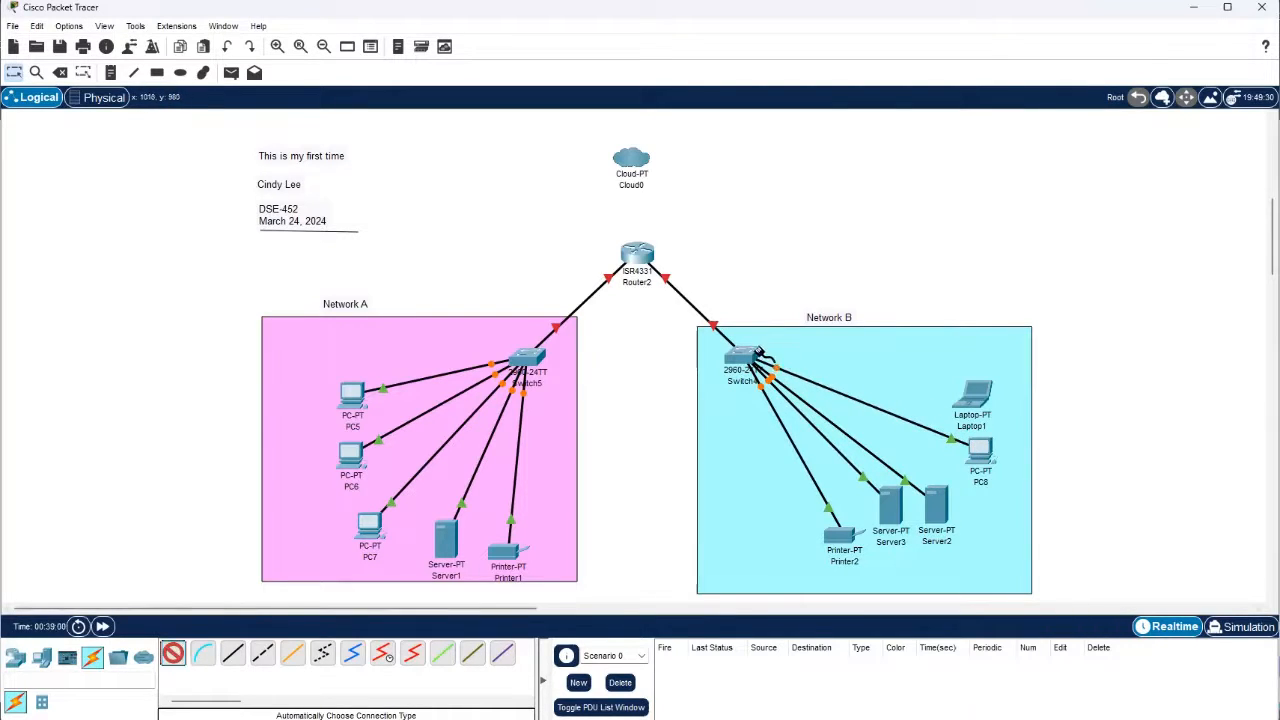
left_click(748, 356)
left_click(978, 397)
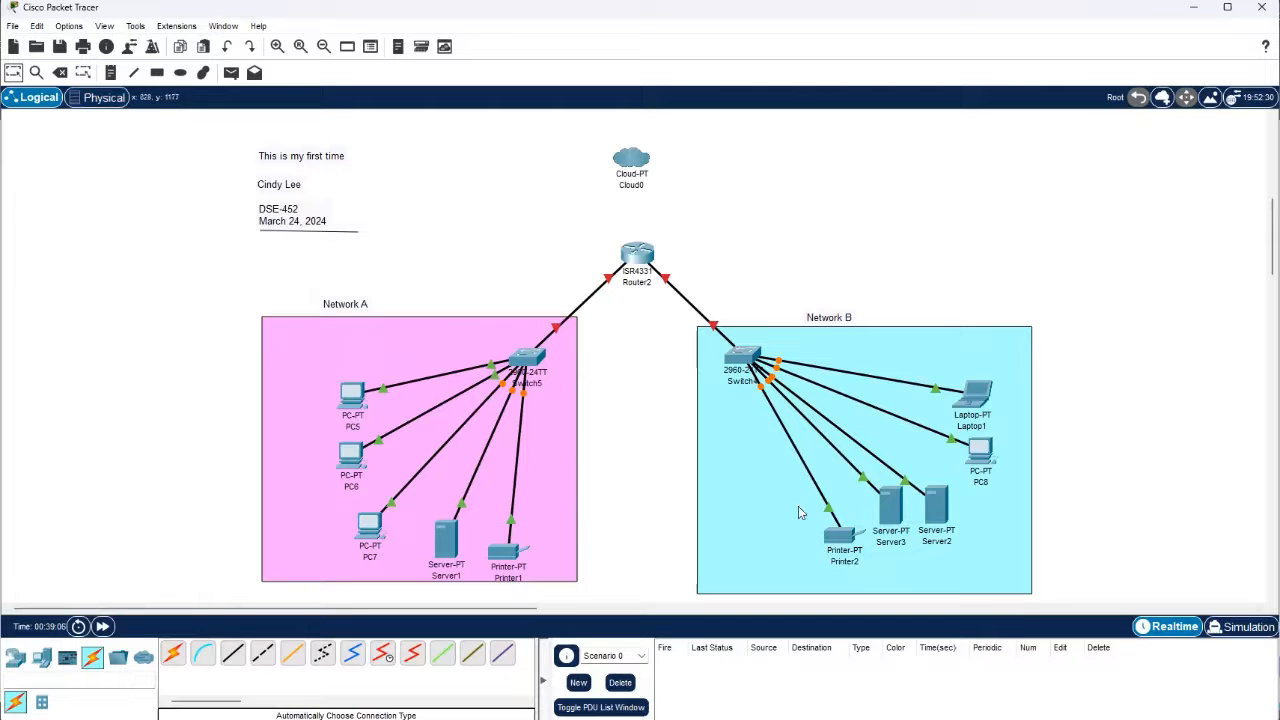
Rearrange the Network B devices with printer, laptop and PC stacked near the rectangle's right edge and both servers side by side below the switch.
left_click_drag(836, 540, 736, 470)
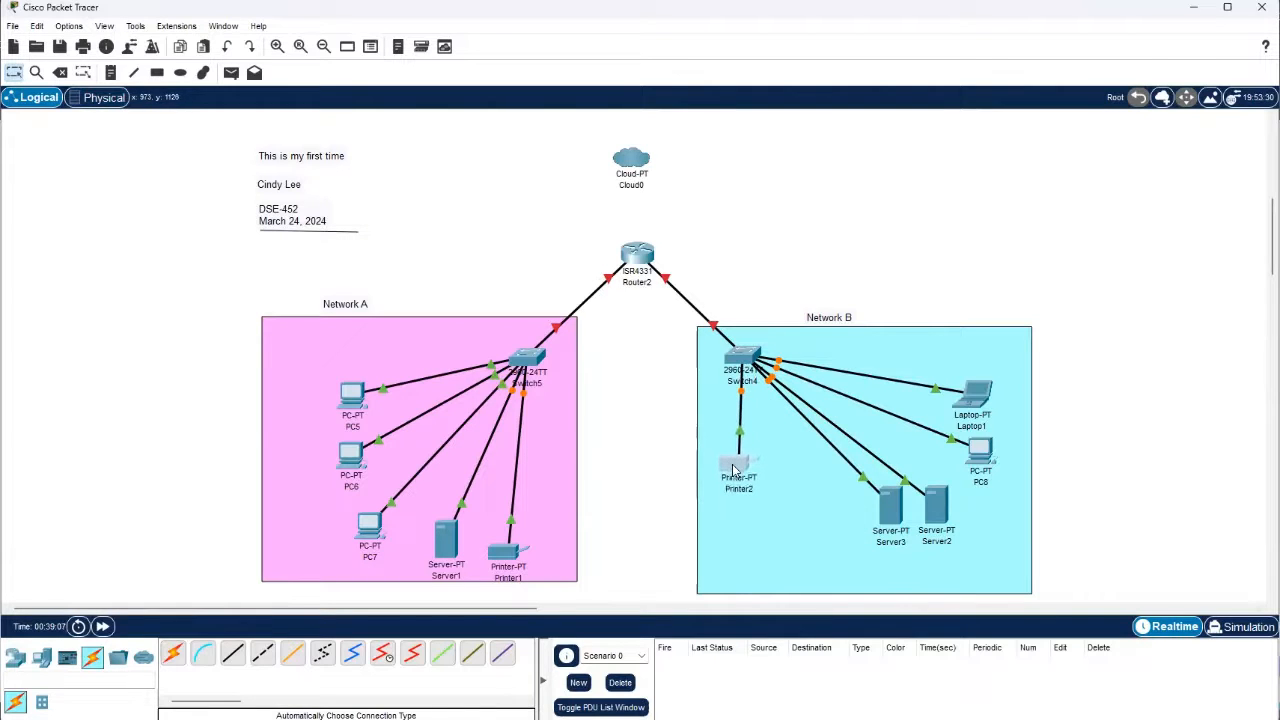
left_click_drag(890, 508, 805, 540)
left_click_drag(920, 530, 826, 556)
left_click_drag(966, 440, 955, 452)
left_click_drag(973, 393, 996, 408)
left_click_drag(745, 463, 990, 362)
left_click_drag(806, 540, 736, 474)
left_click_drag(848, 540, 768, 477)
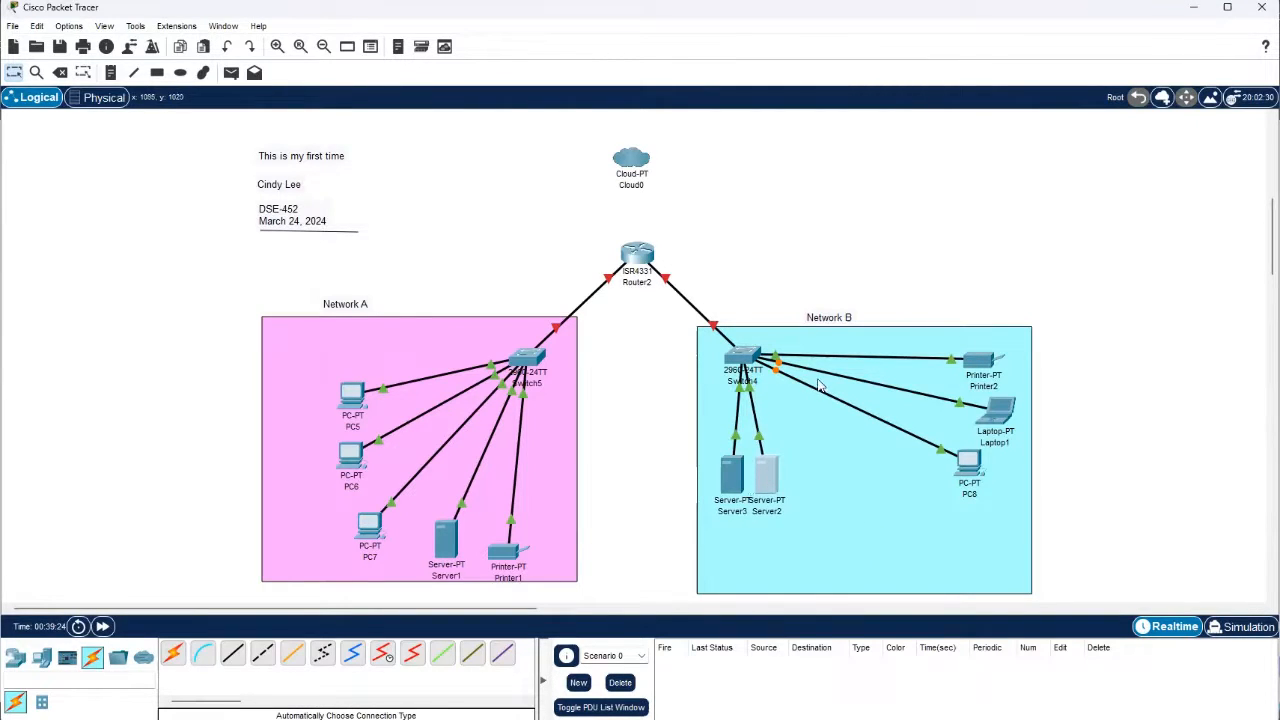
Open the Network B text label for editing.
left_click(826, 319)
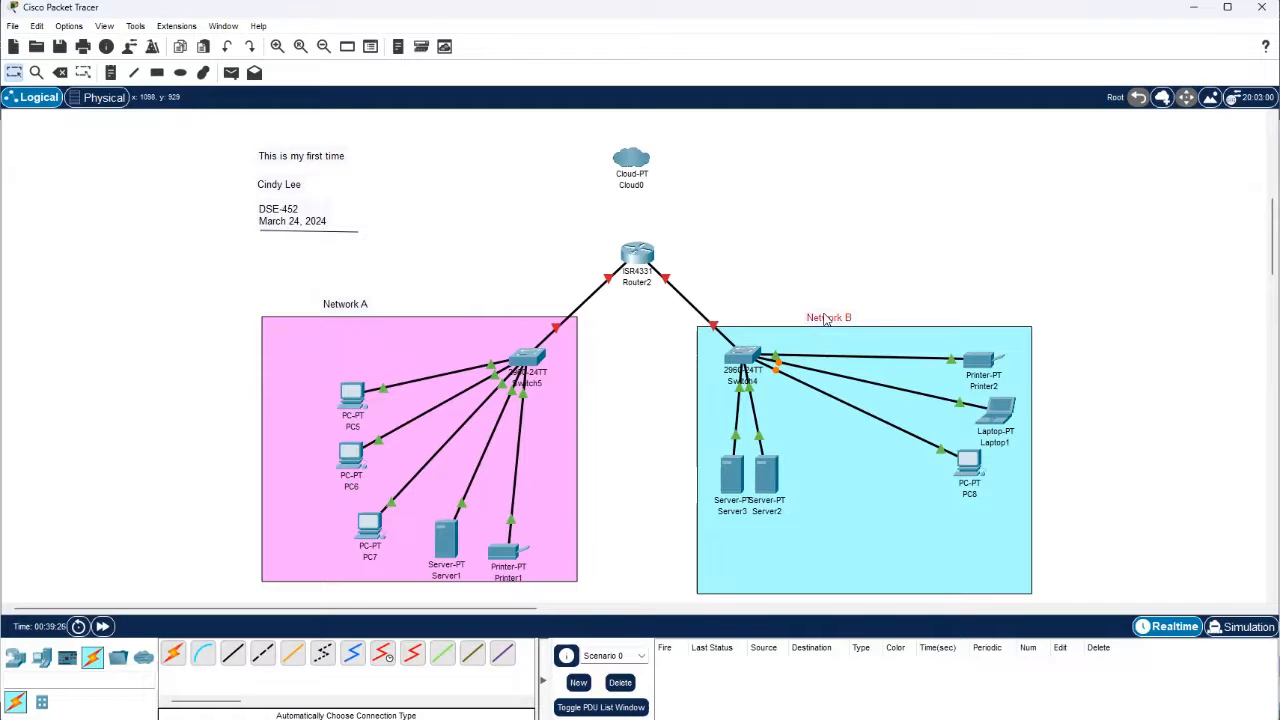
double_click(820, 316)
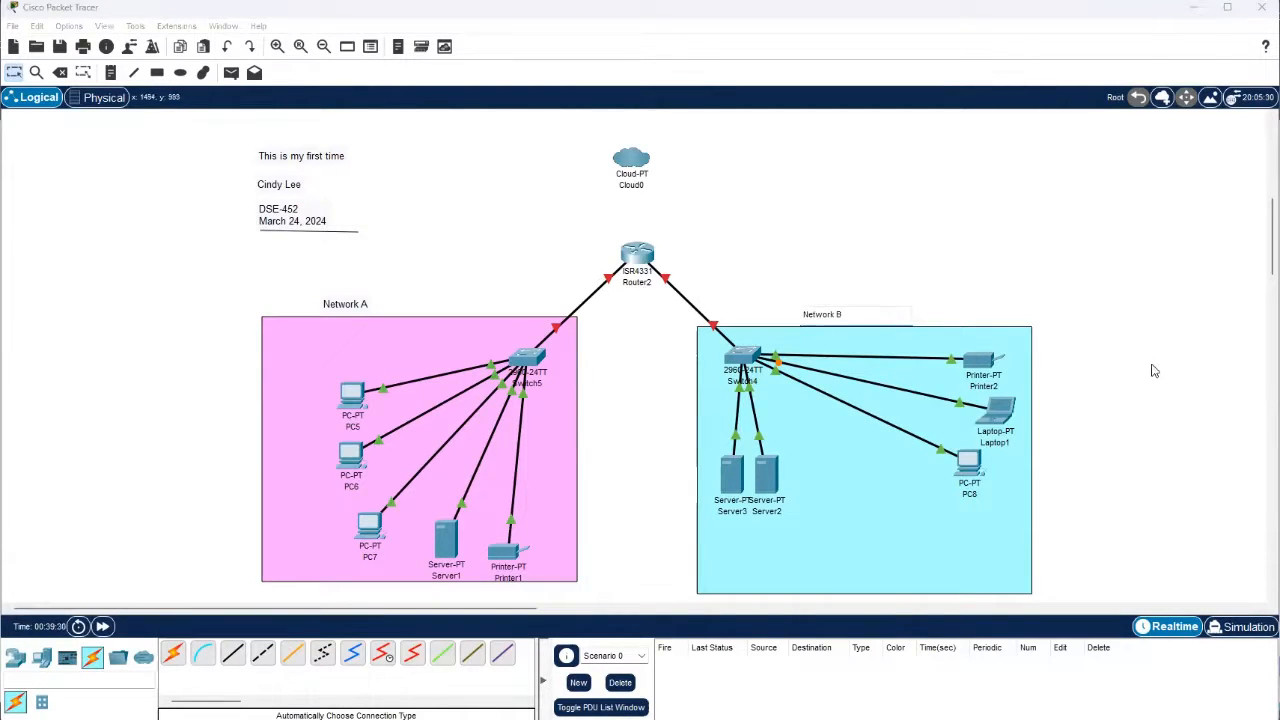
left_click(824, 321)
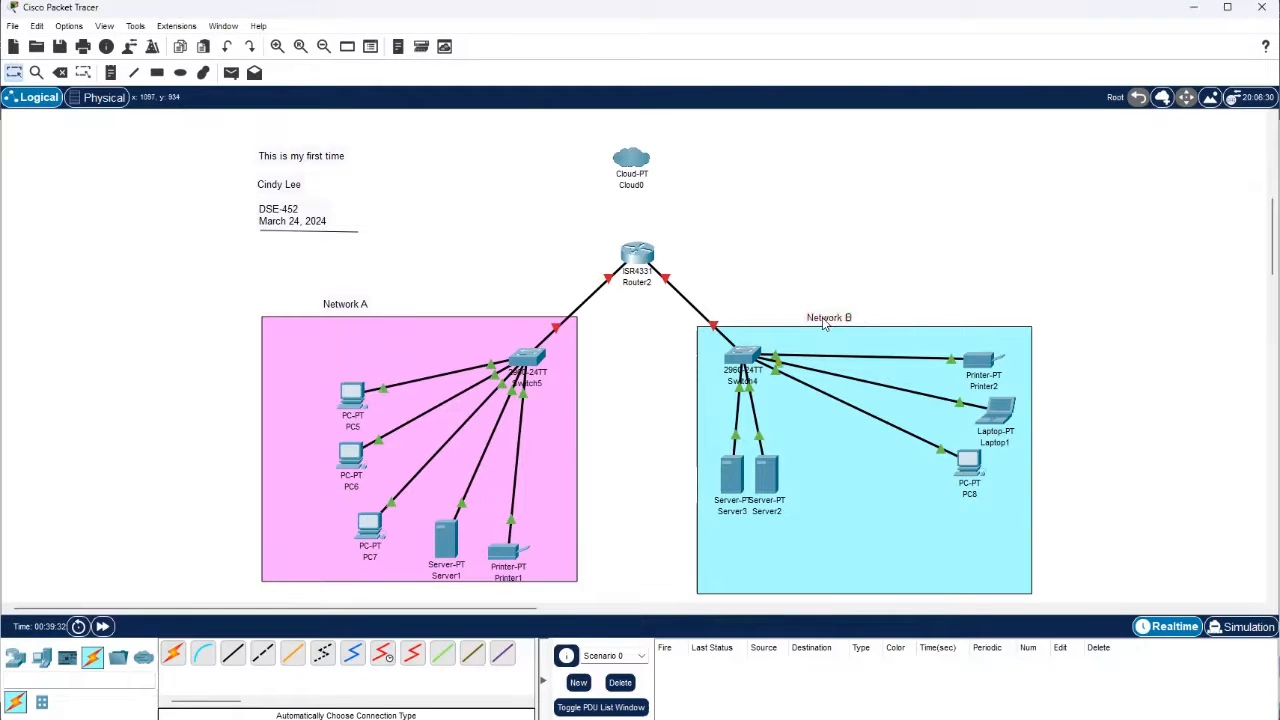
double_click(820, 316)
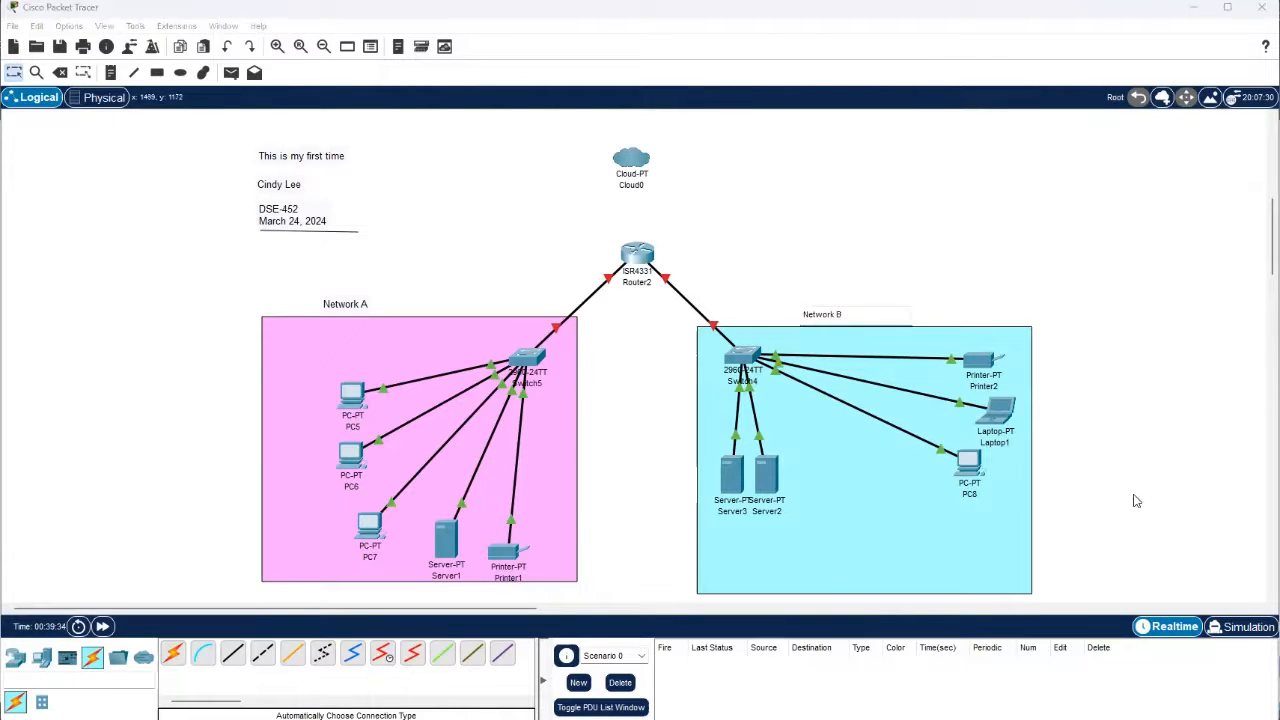
left_click(973, 494)
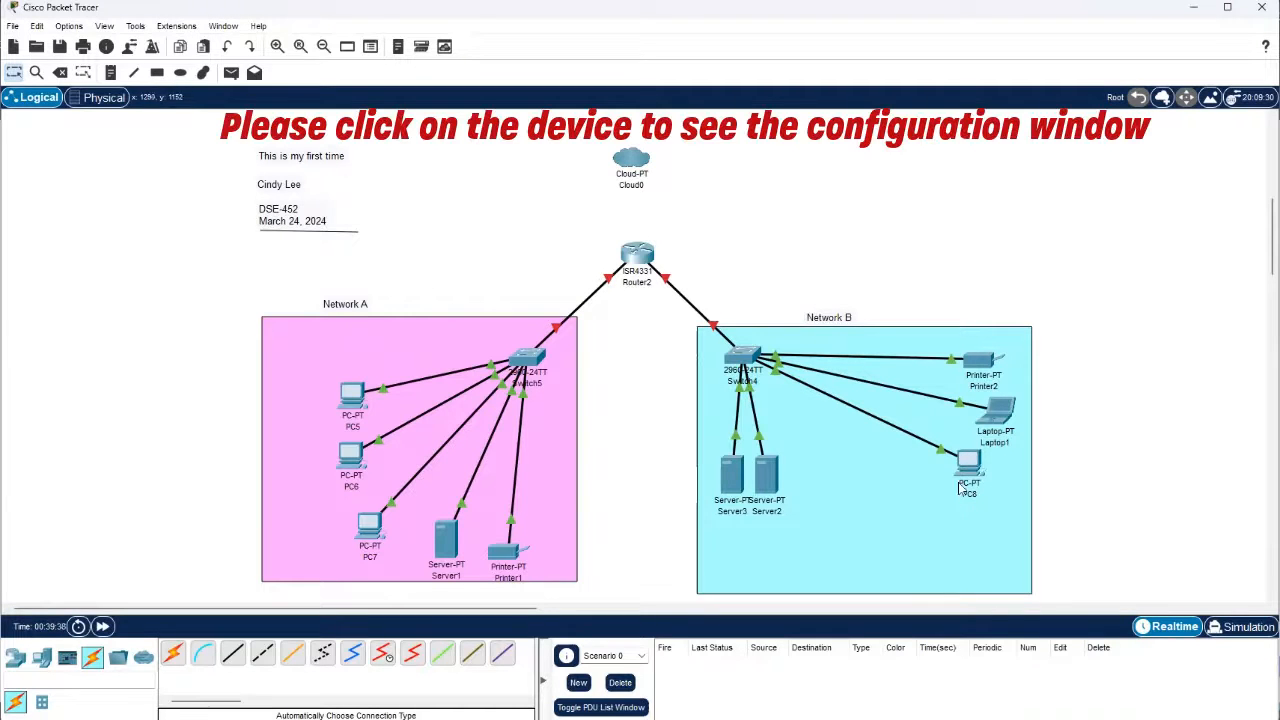
Rename the Network B PC as MARKETING PC8 in its device configuration.
left_click(969, 464)
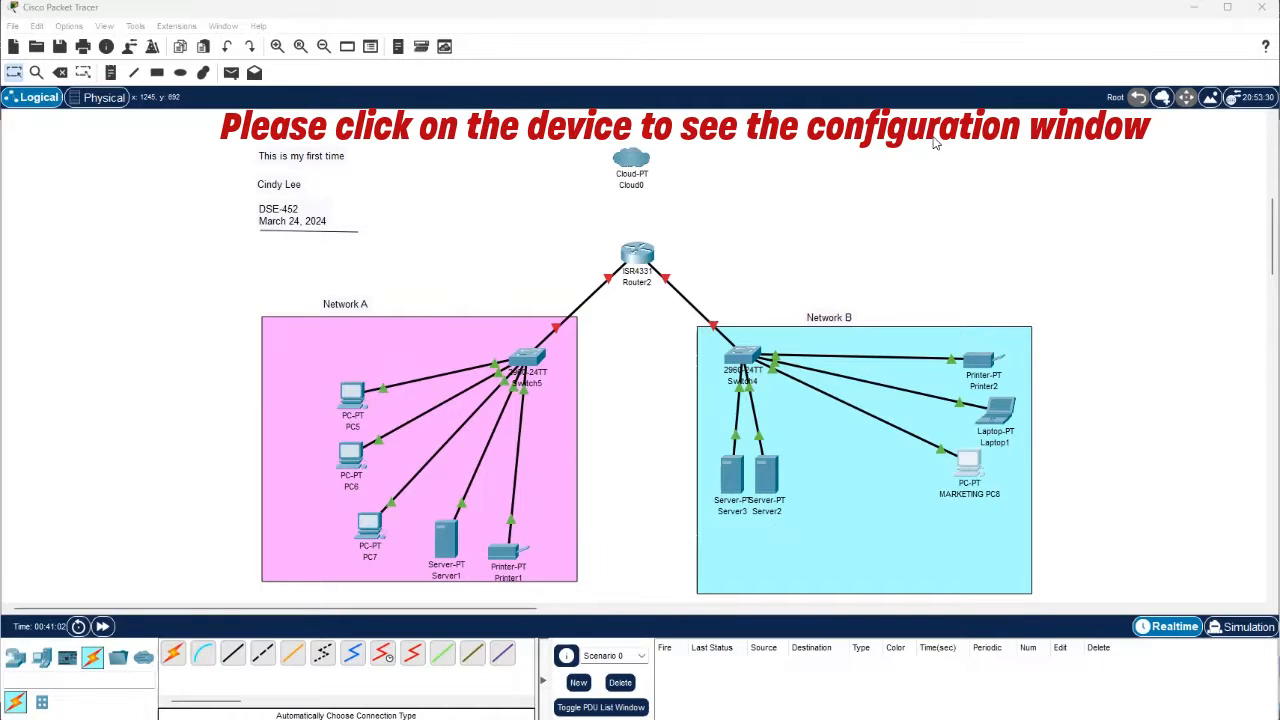
left_click(935, 143)
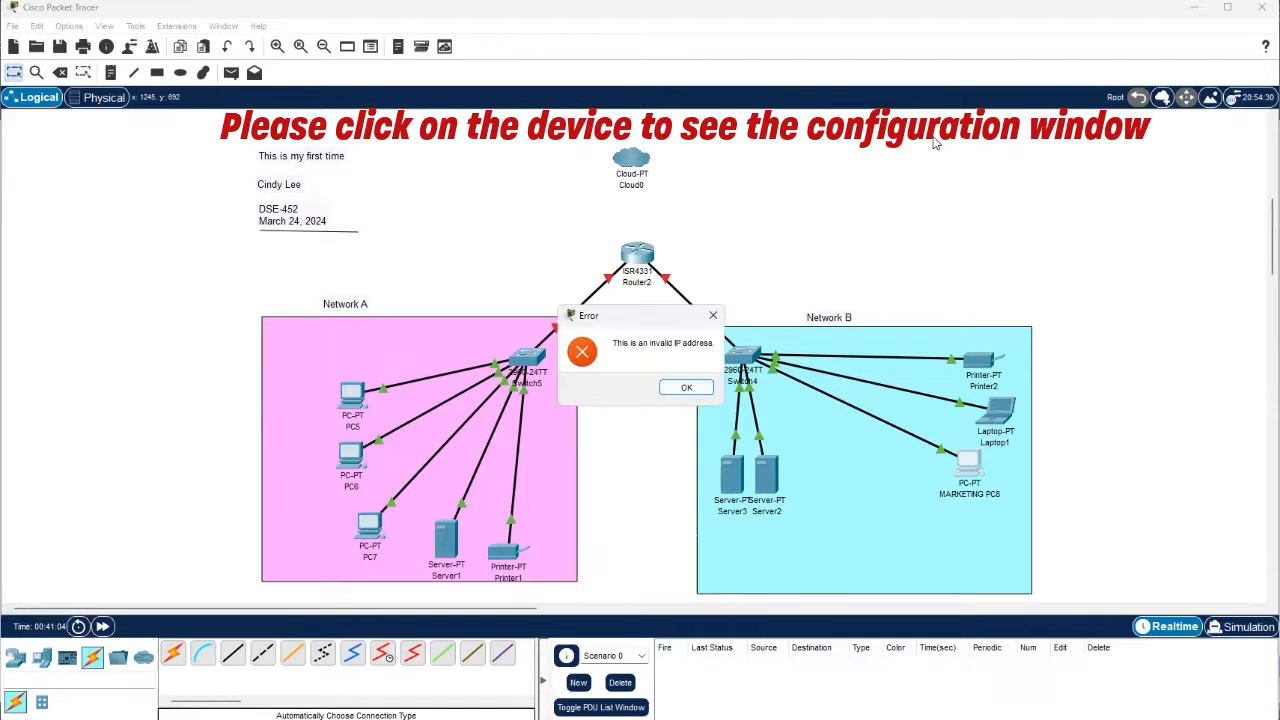
key("Return")
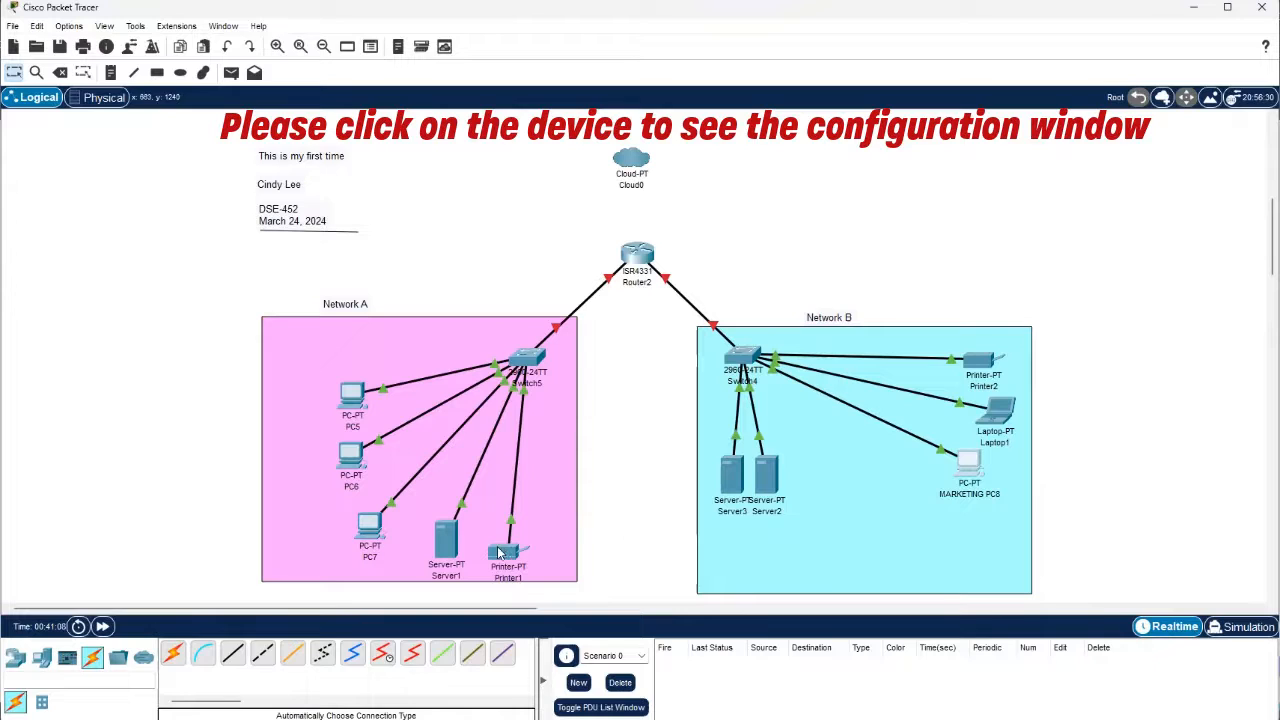
Move the Network A printer and server slightly upward, and rename the printer as NETWORK A Printer.
left_click_drag(505, 550, 447, 544)
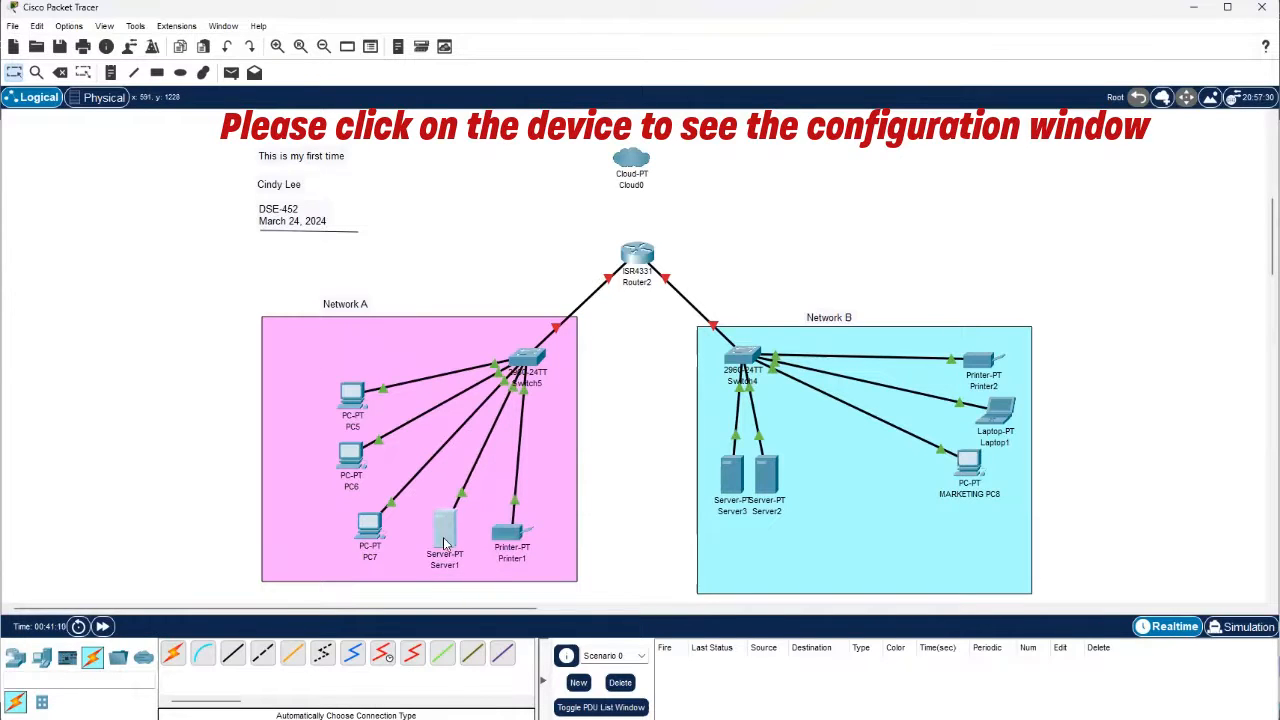
left_click(503, 541)
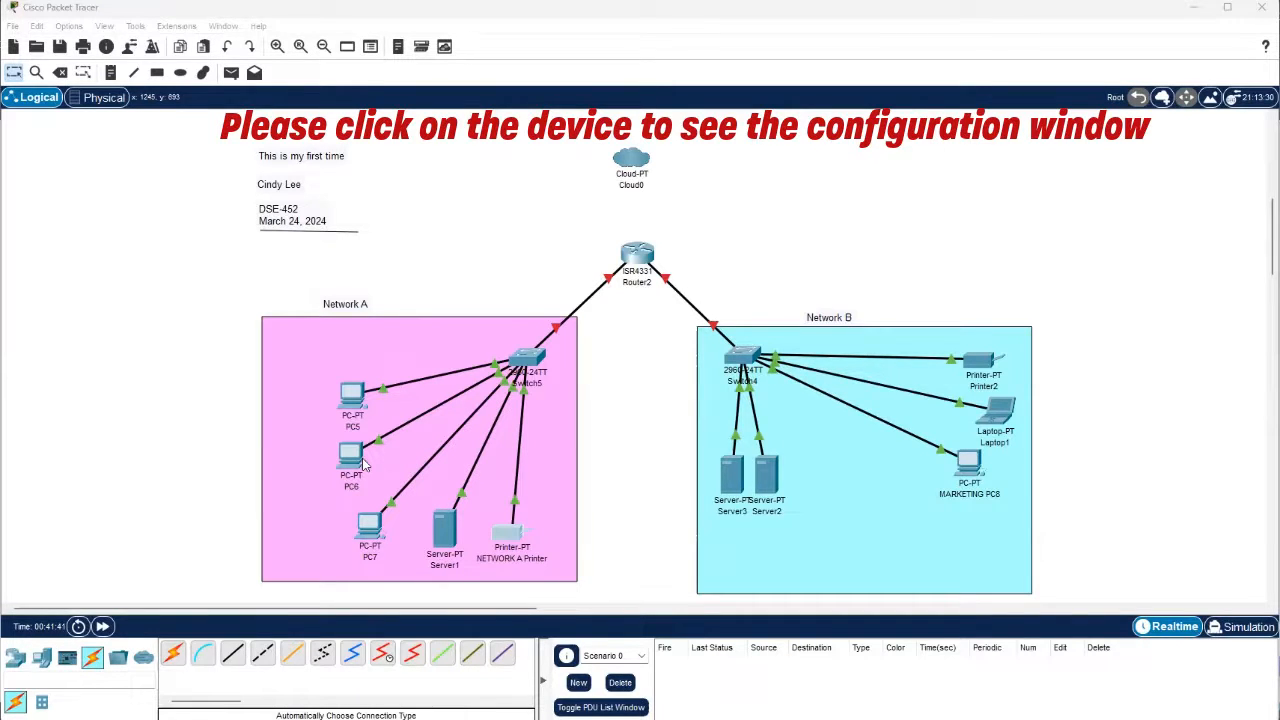
Examine the available rule actions and protocols in the firewall settings of PC5, the uppermost Network A PC.
left_click(362, 398)
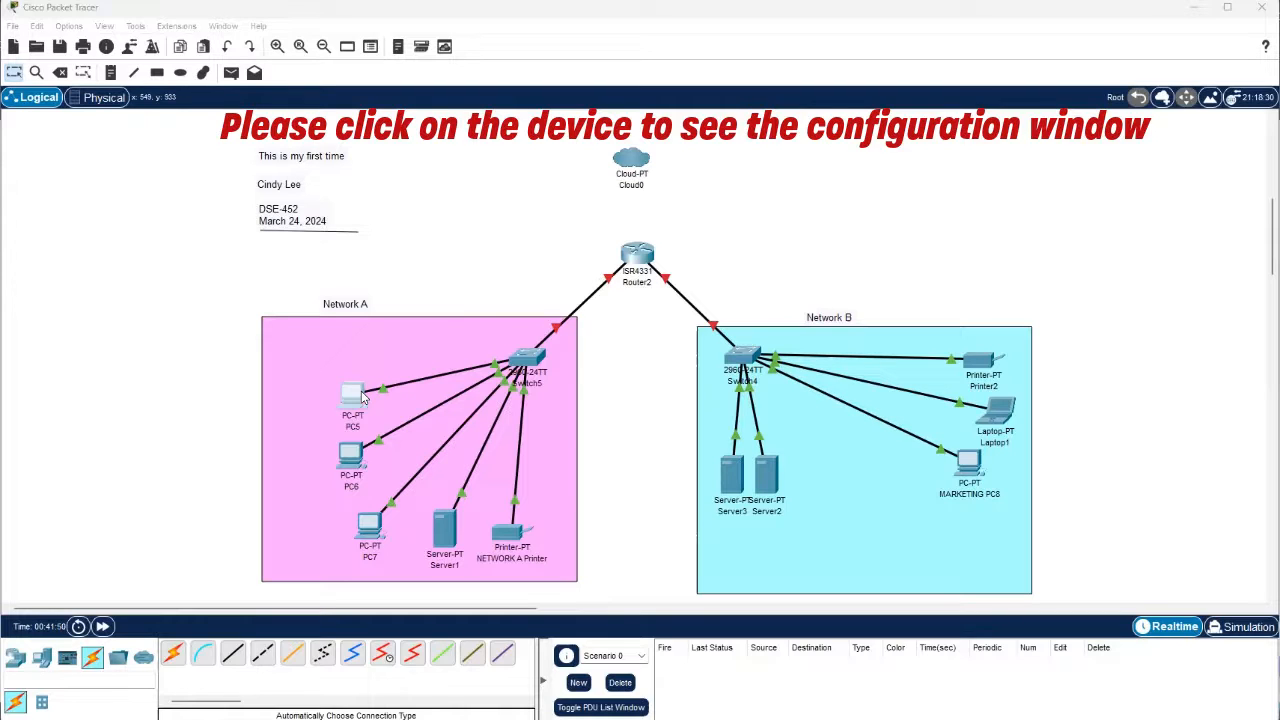
left_click(583, 301)
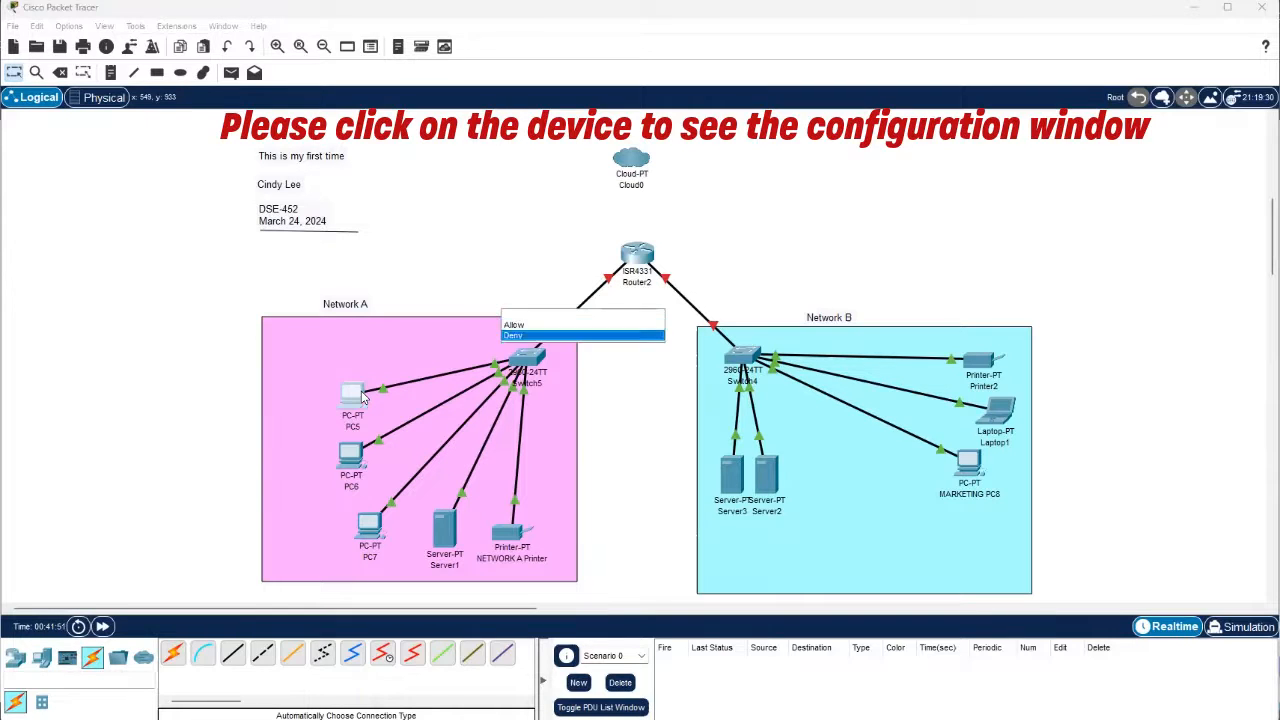
left_click(583, 314)
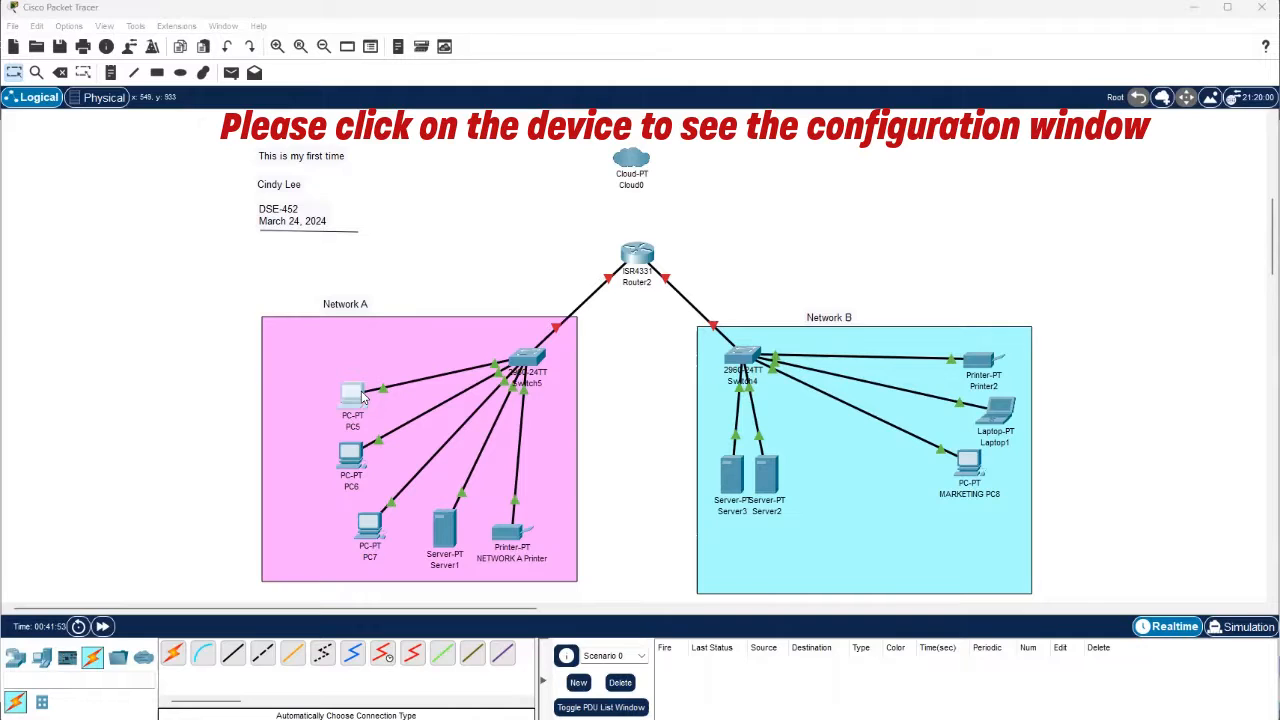
left_click(839, 301)
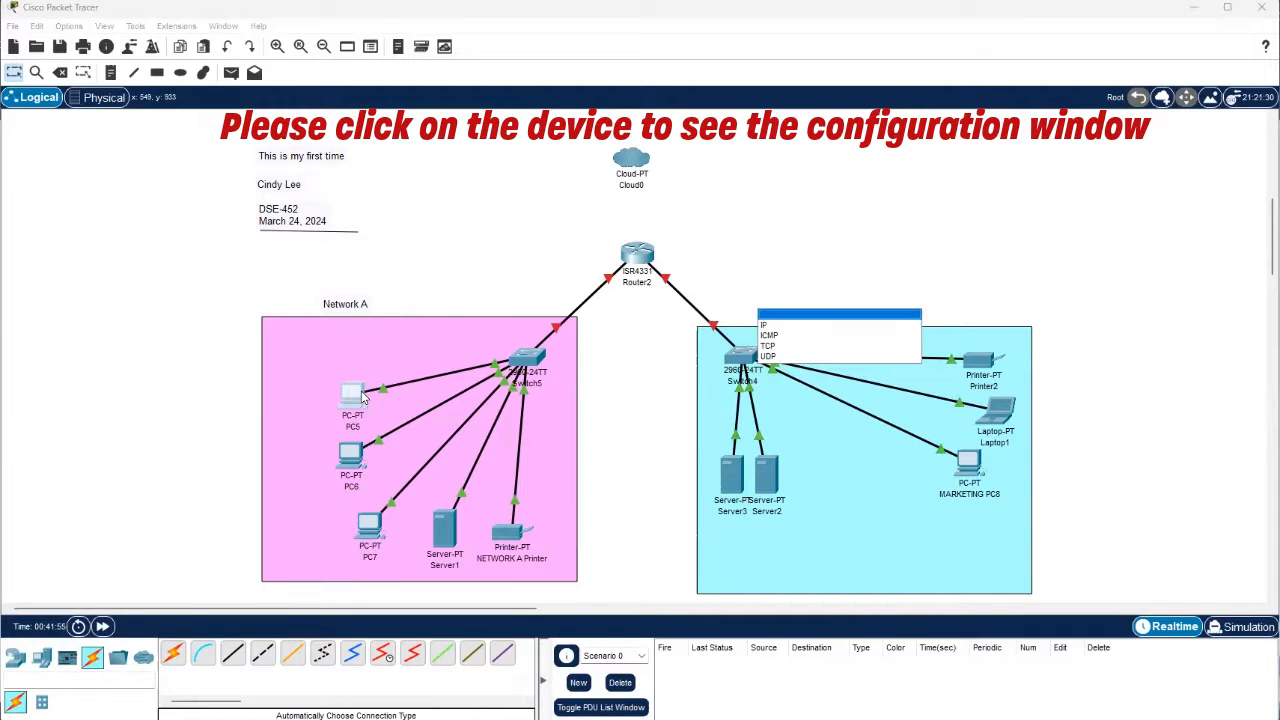
left_click(839, 314)
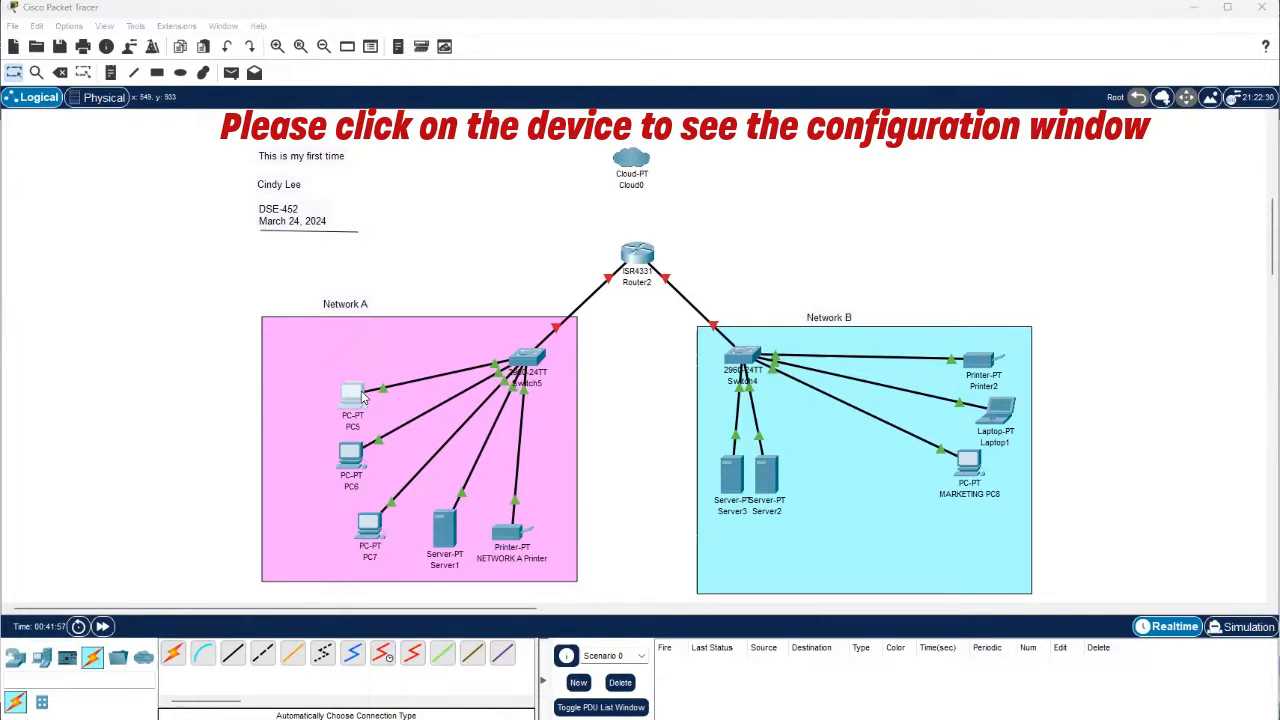